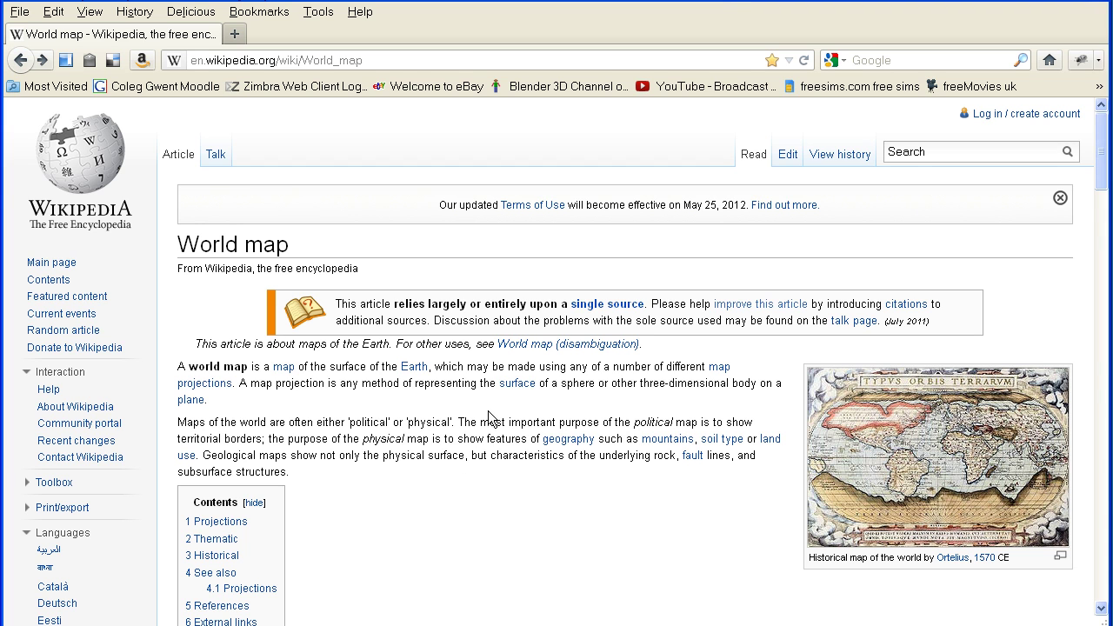
# Scroll to the Thematic maps and open the Köppen-vereinfacht.svg file page from the Clickable world map thumbnail.
pyautogui.scroll(-15, 488, 396)
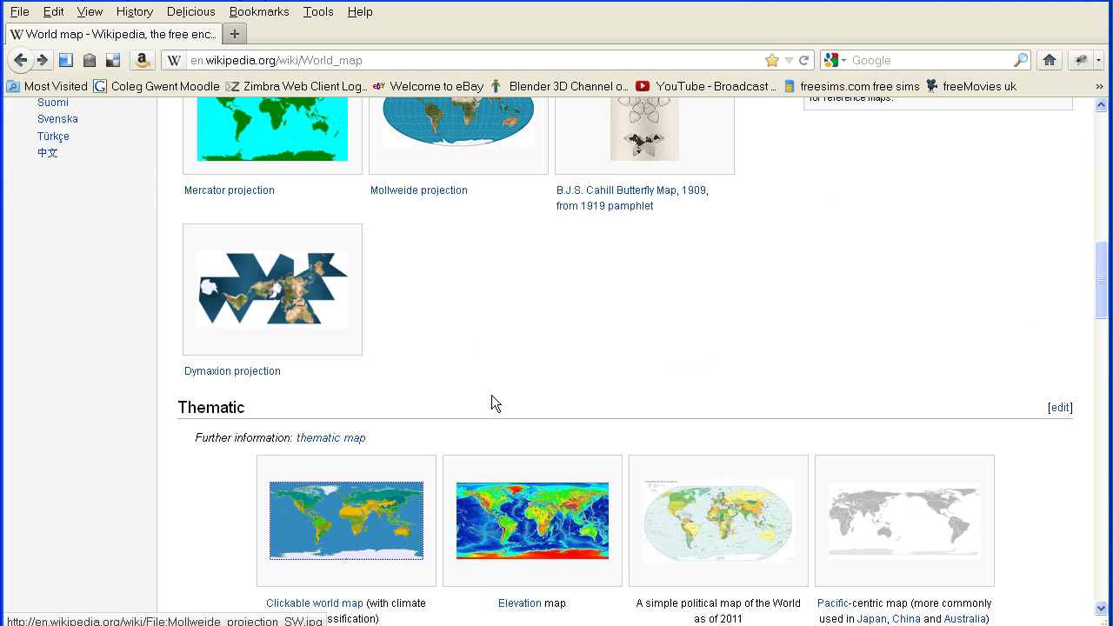
pyautogui.click(422, 519)
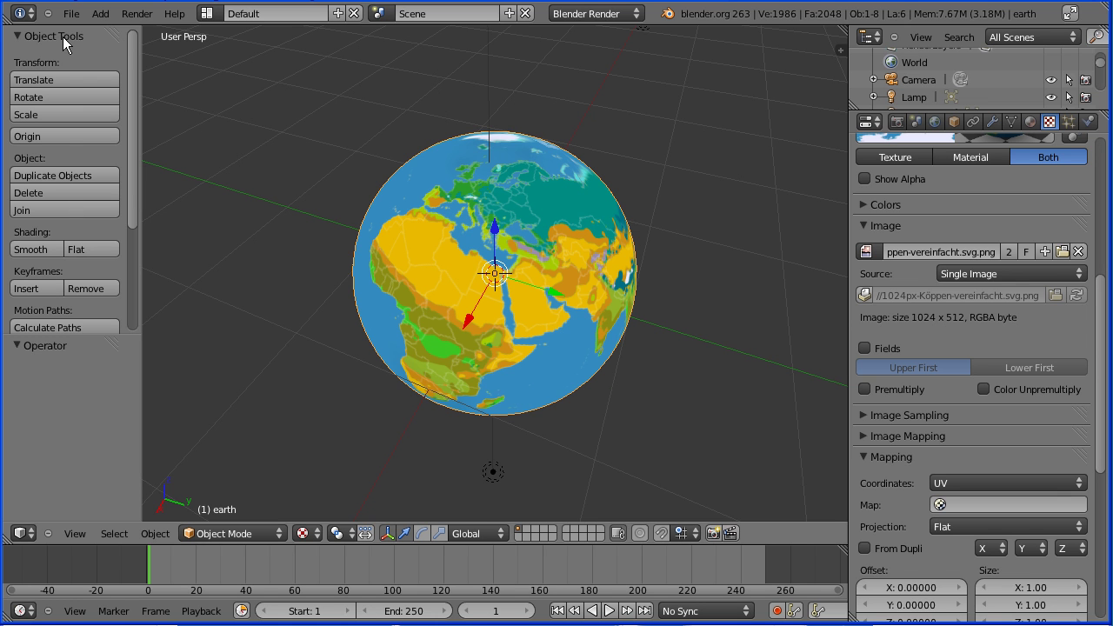
# Reload the start-up file, discarding the current globe scene.
pyautogui.click(72, 13)
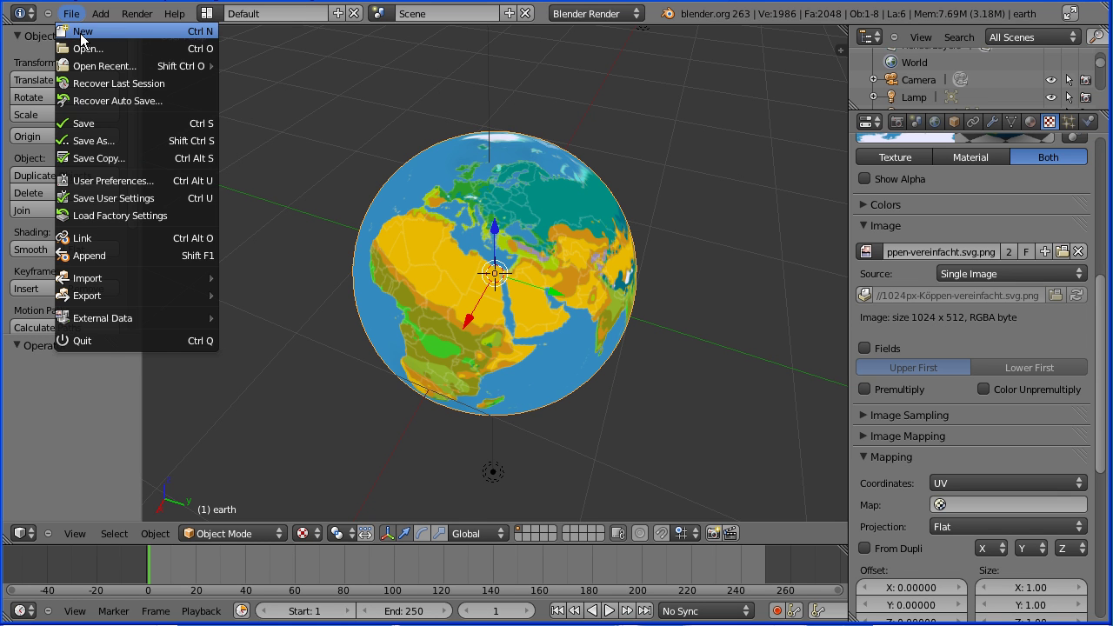
pyautogui.click(81, 33)
pyautogui.click(75, 44)
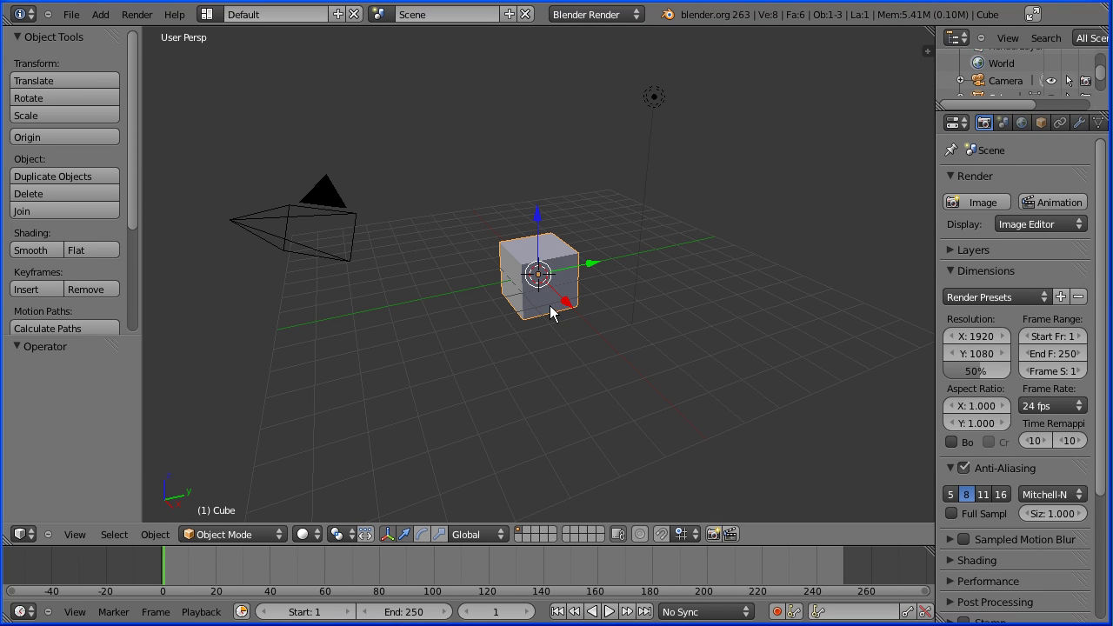
# Delete the default cube, add a UV sphere, frame it in view and shade it smooth.
pyautogui.click(47, 193)
pyautogui.click(47, 193)
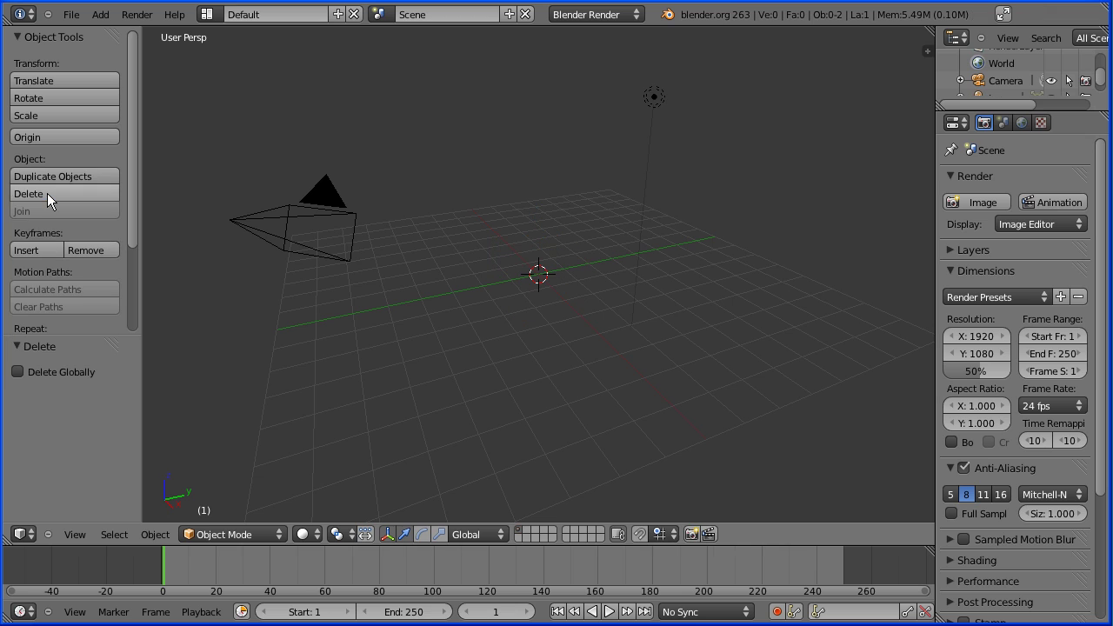
pyautogui.click(100, 15)
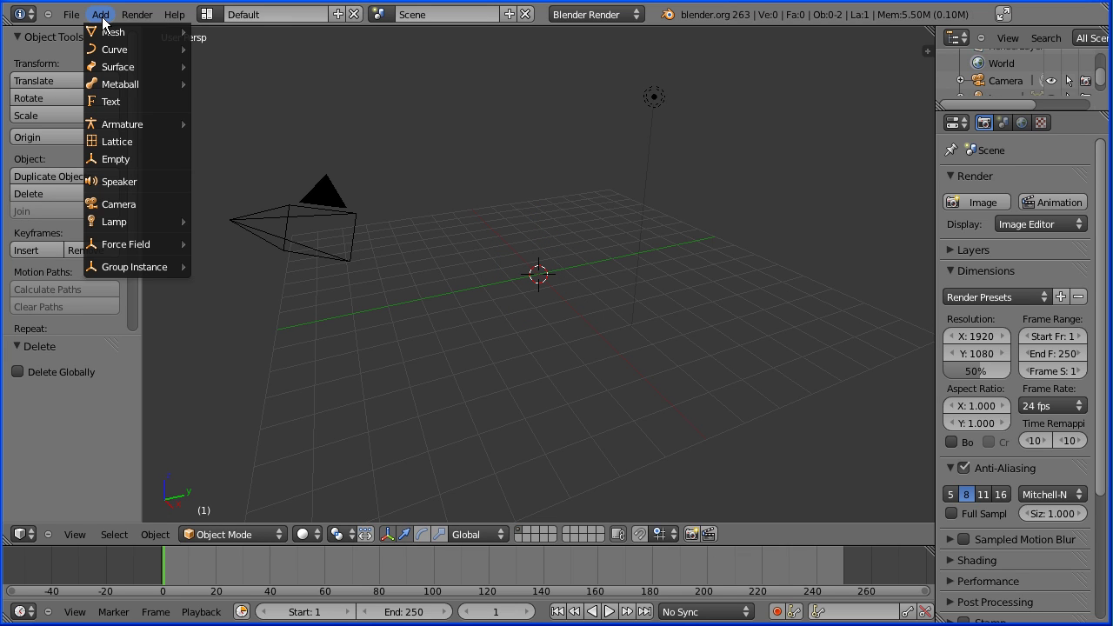
pyautogui.moveTo(106, 32)
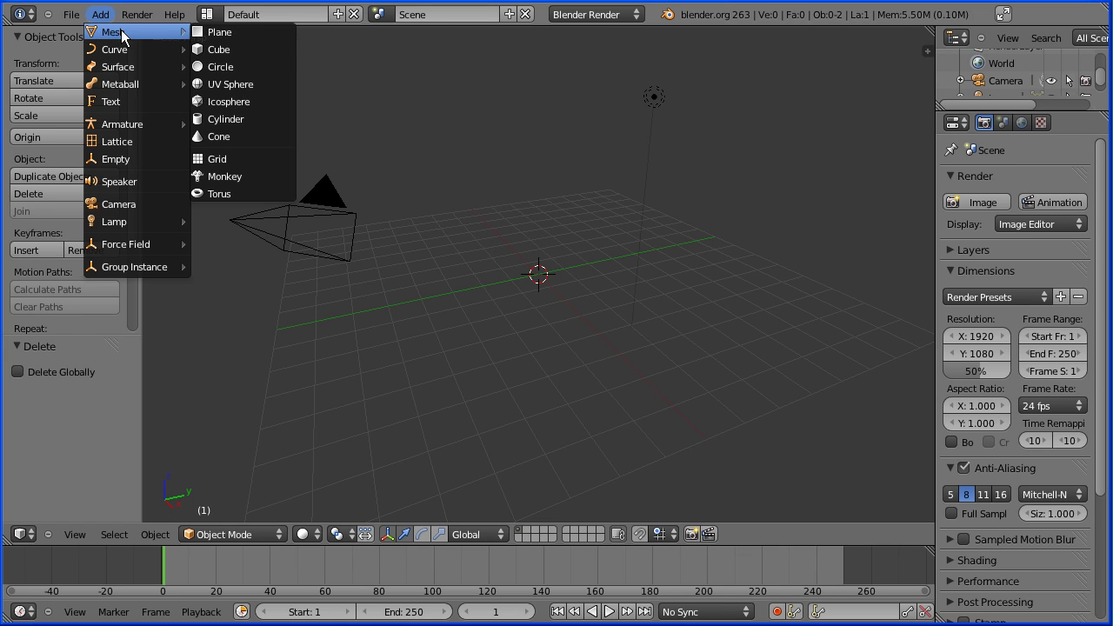
pyautogui.click(251, 84)
pyautogui.press('KP_Decimal')
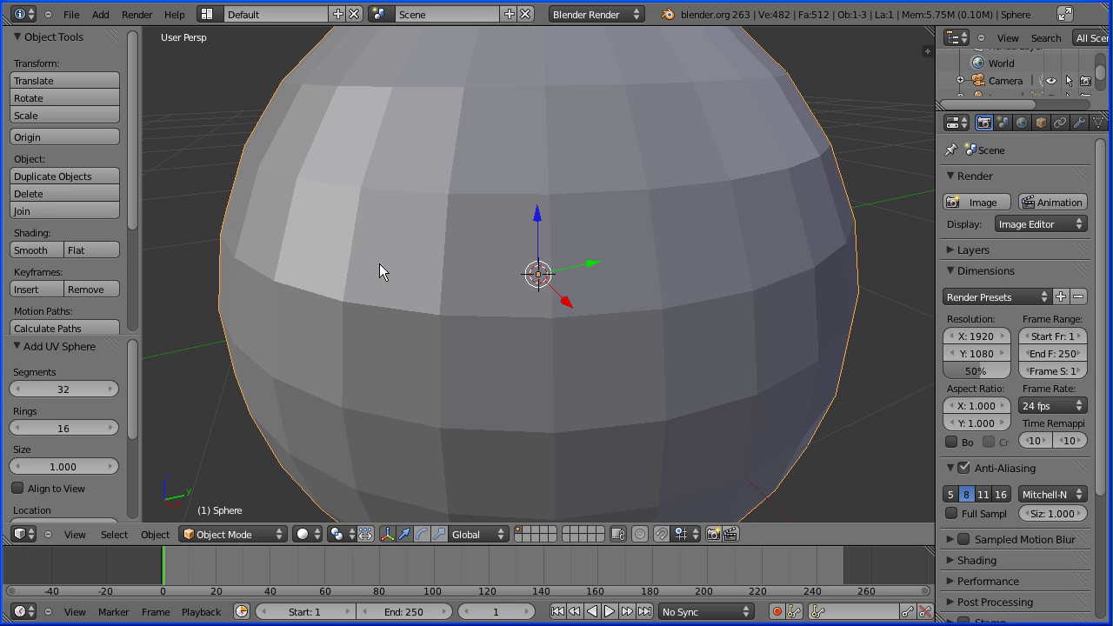
pyautogui.click(41, 251)
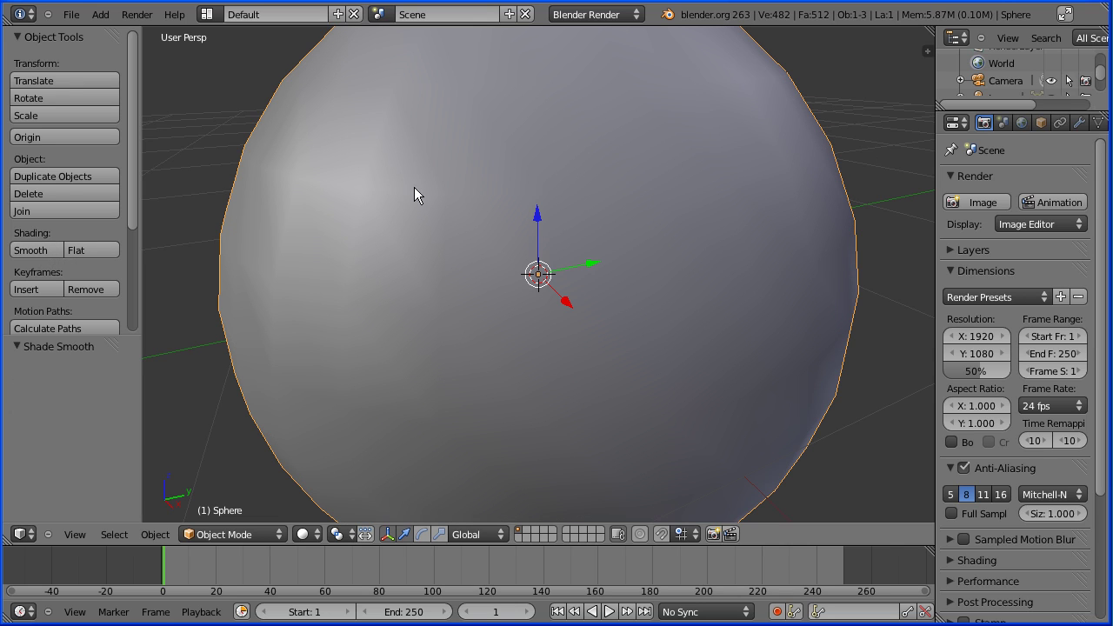
# Delete the current sphere and add a new UV sphere.
pyautogui.click(67, 193)
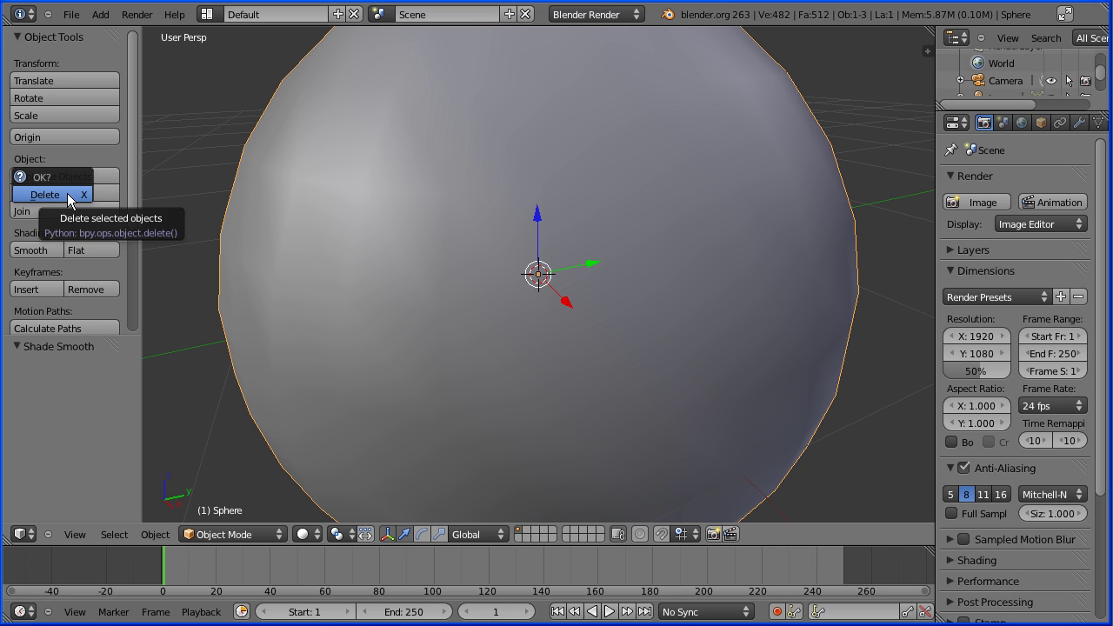
pyautogui.click(67, 193)
pyautogui.click(107, 18)
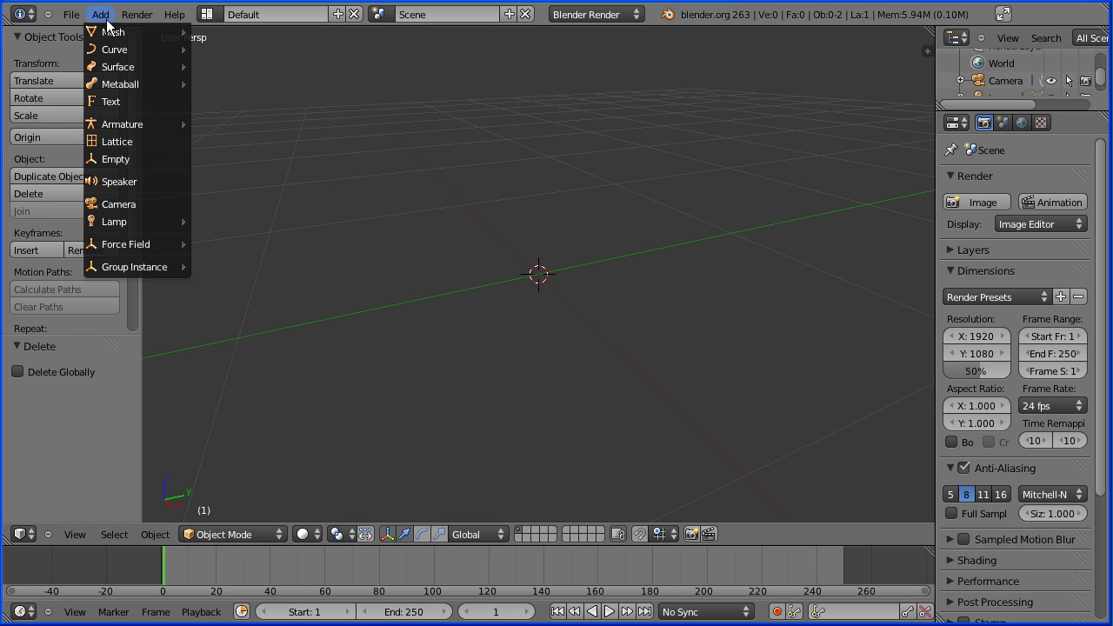
pyautogui.moveTo(110, 35)
pyautogui.click(269, 86)
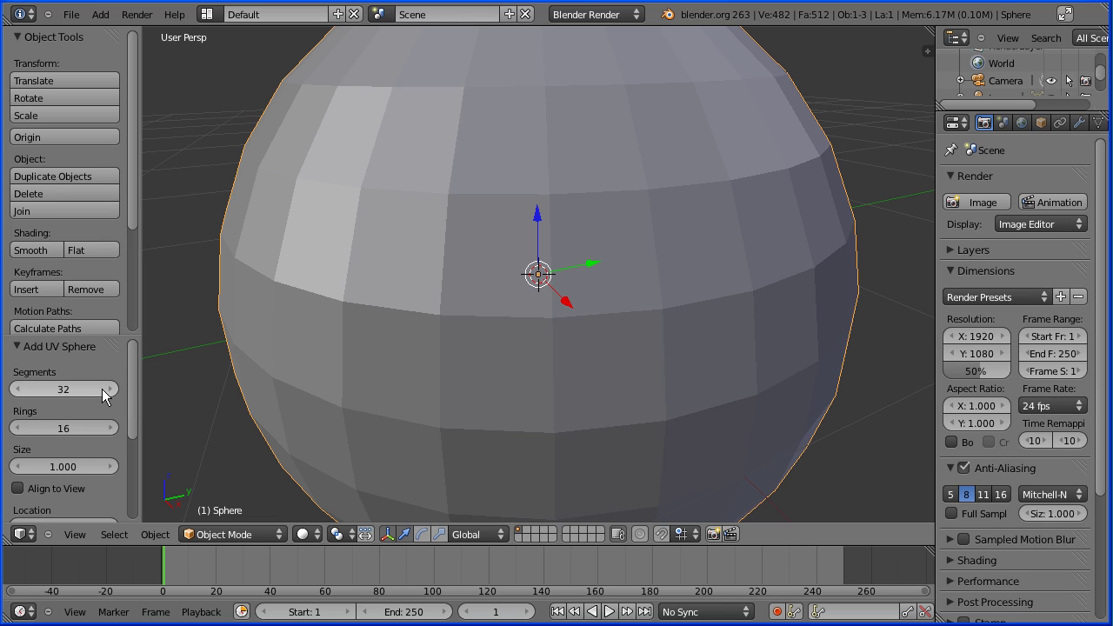
# Give the new sphere 64 segments and 32 rings, then shade it smooth.
pyautogui.click(70, 391)
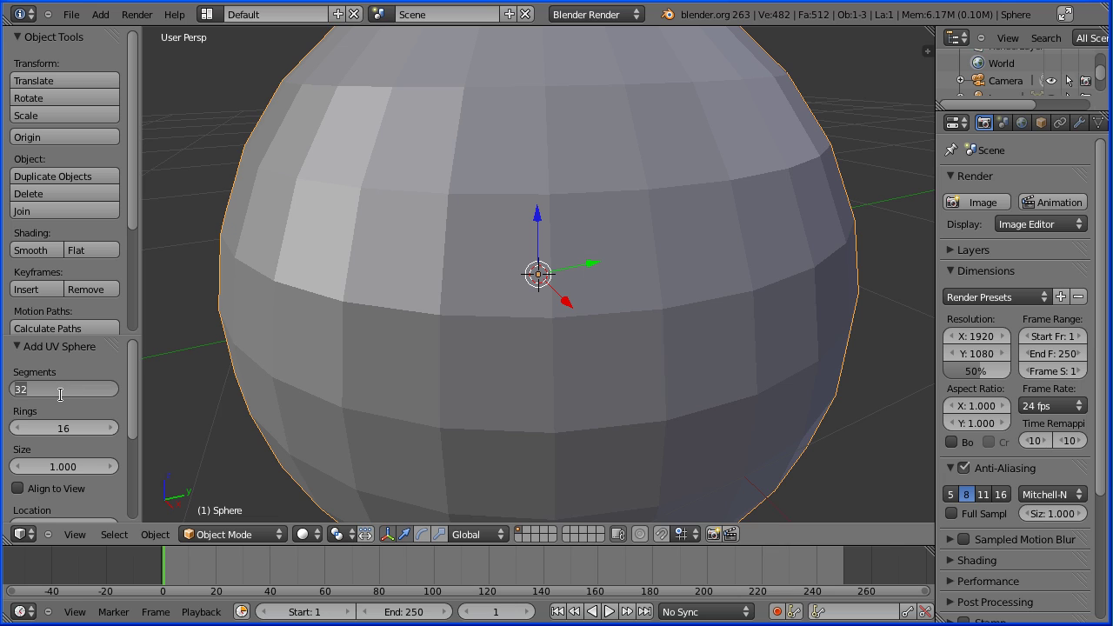
pyautogui.write('64')
pyautogui.press('Return')
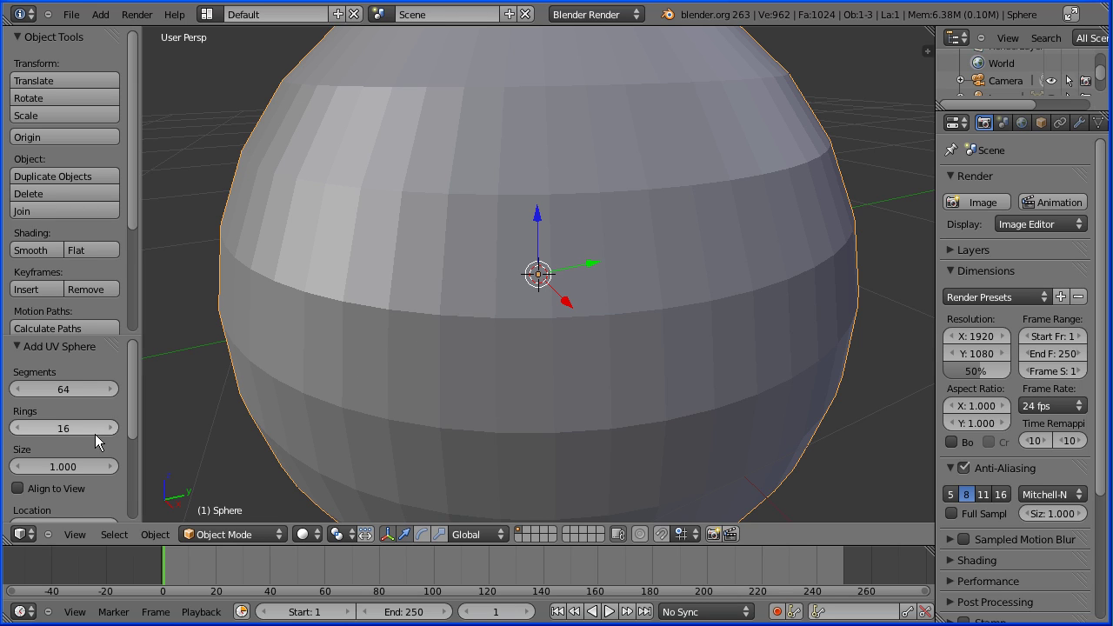
pyautogui.click(62, 428)
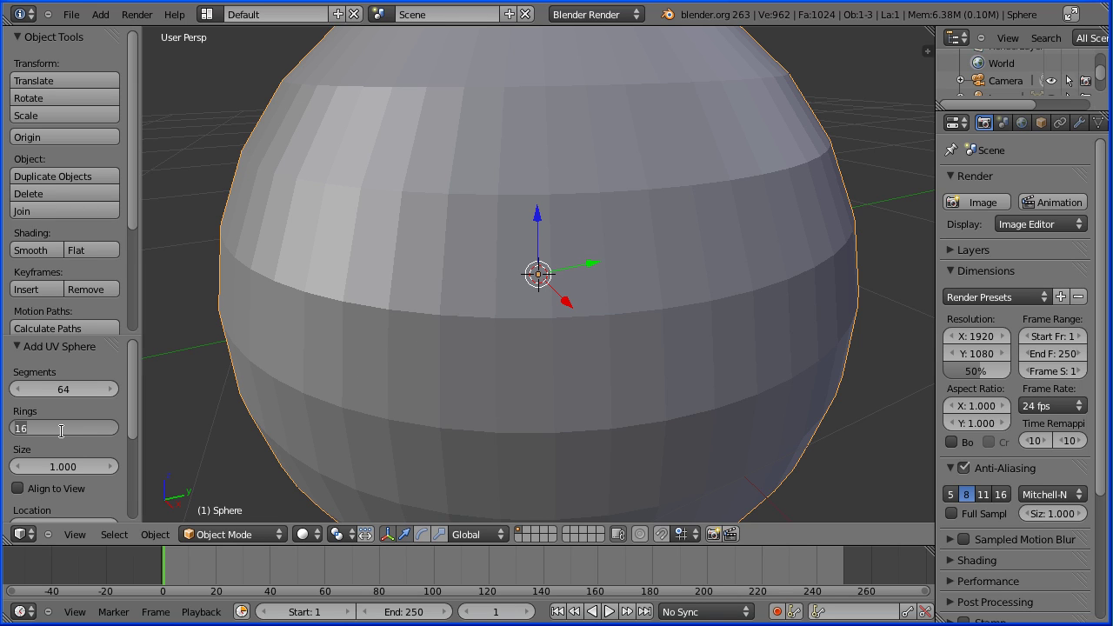
pyautogui.write('32')
pyautogui.press('Return')
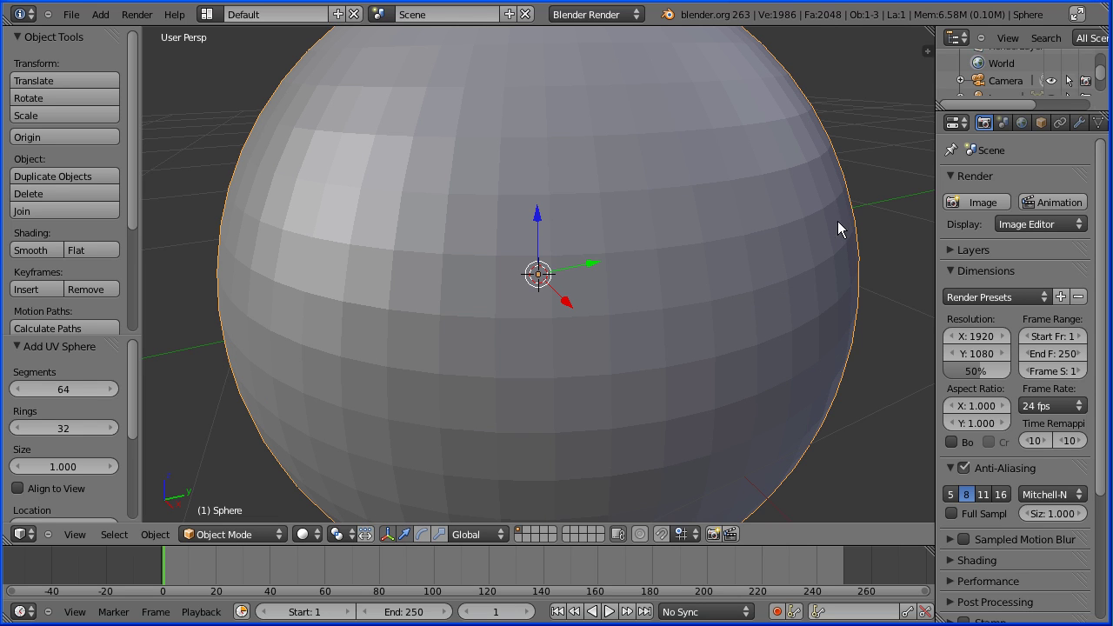
pyautogui.click(42, 249)
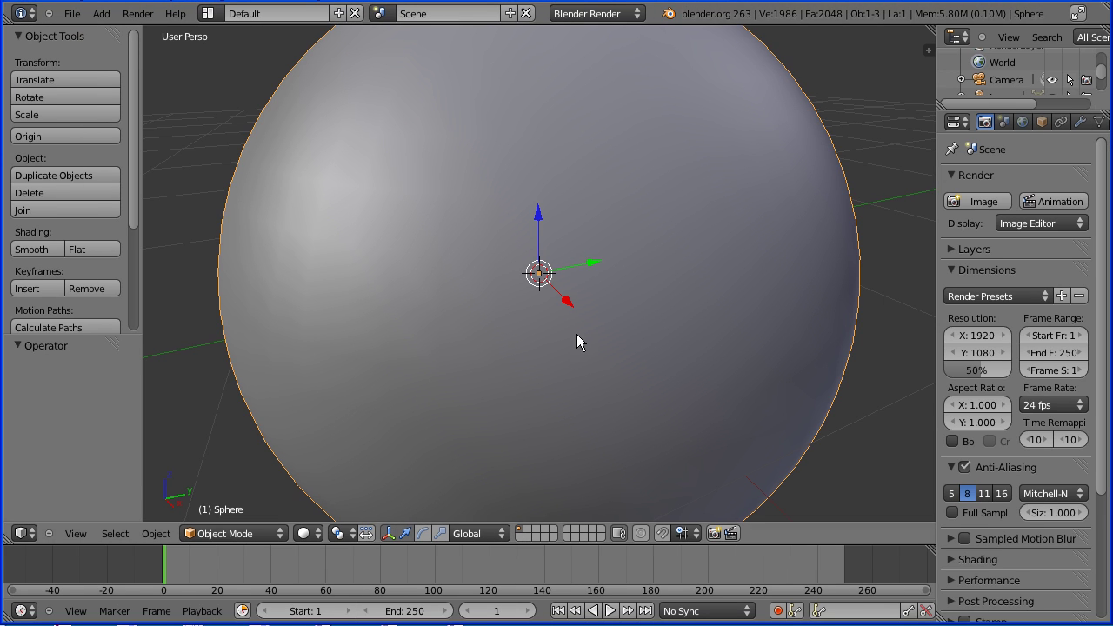
# Split the 3D view and turn the right area into a UV/Image Editor.
pyautogui.scroll(-5, 579, 338)
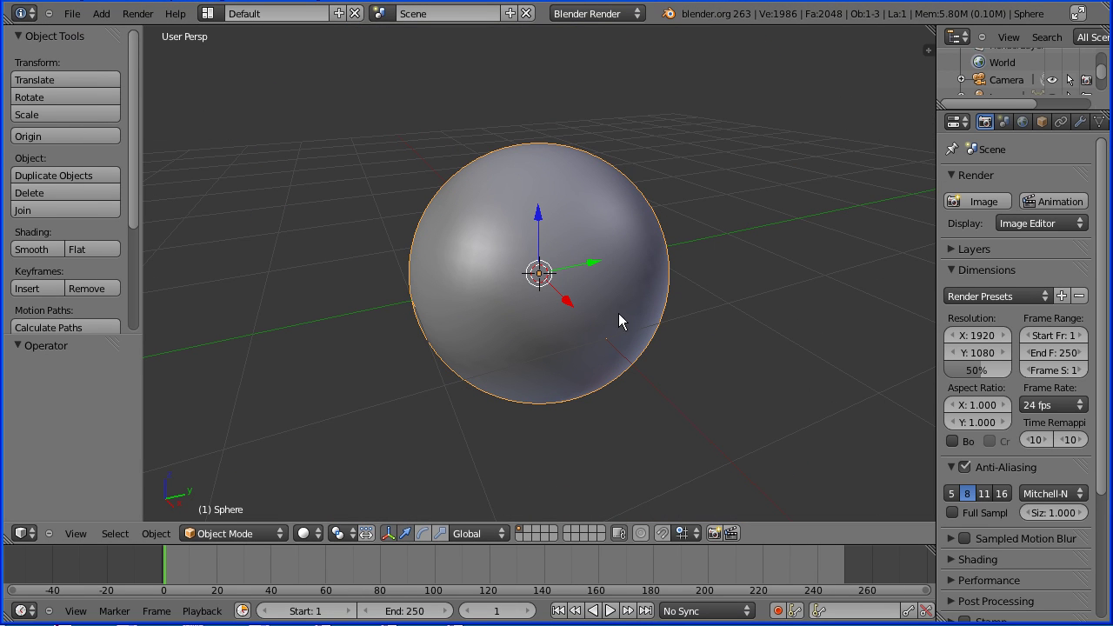
pyautogui.moveTo(925, 32); pyautogui.dragTo(414, 69)
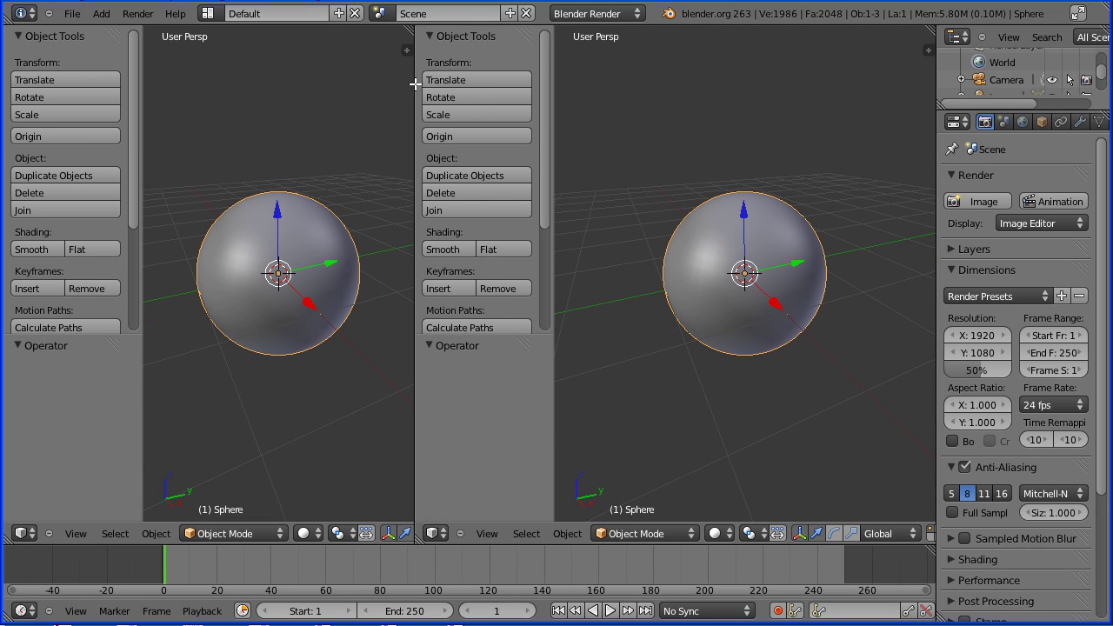
pyautogui.click(432, 533)
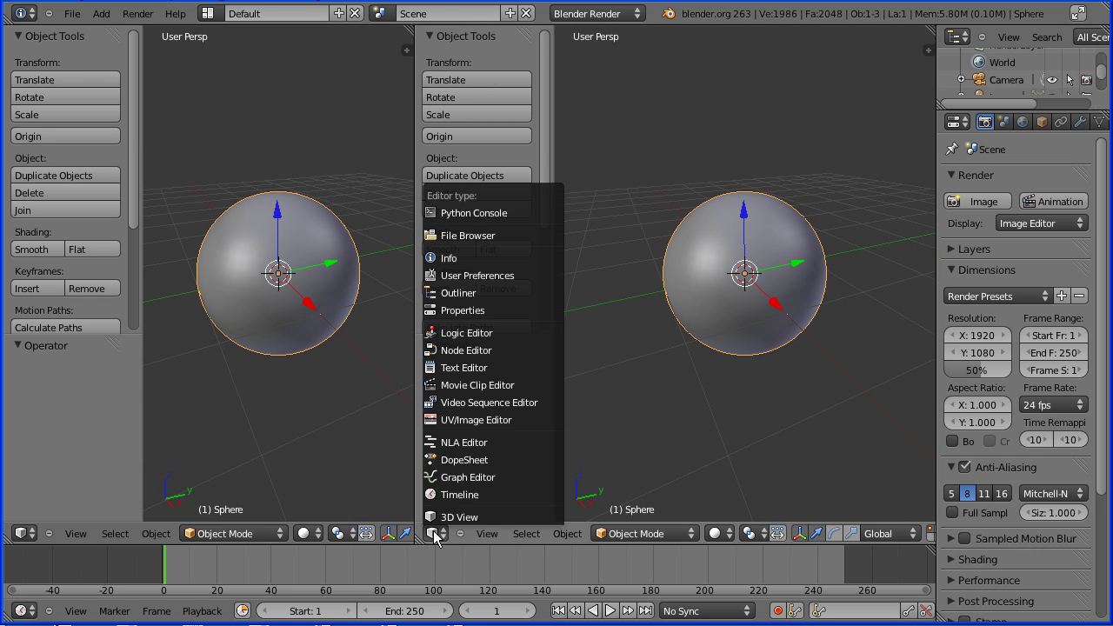
pyautogui.click(512, 422)
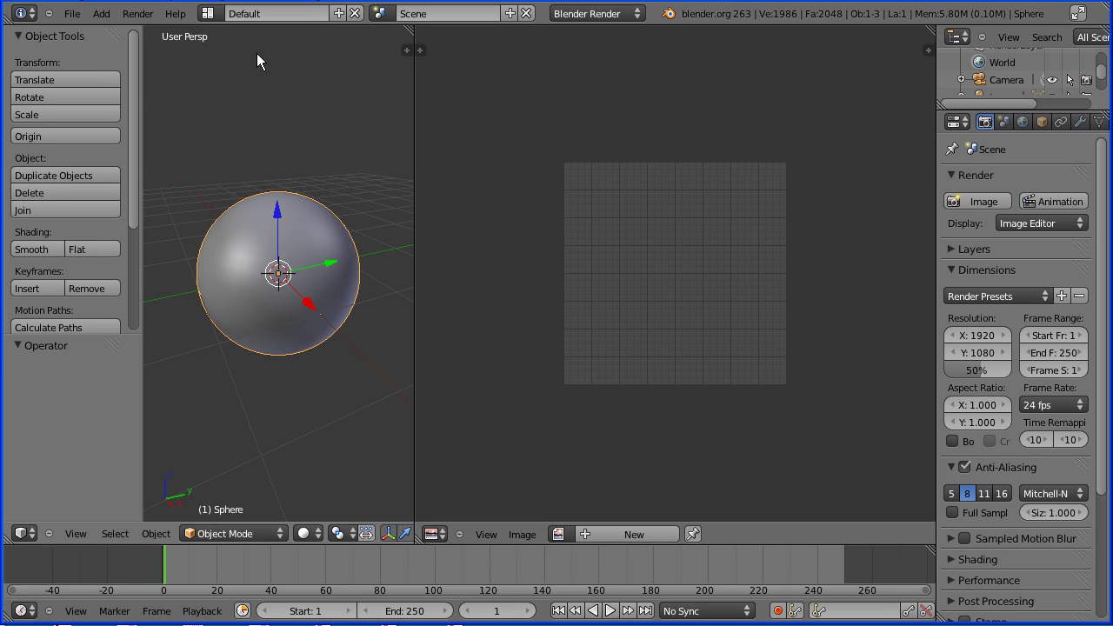
# Switch to the UV Editing screen layout and collapse both side panels.
pyautogui.click(212, 14)
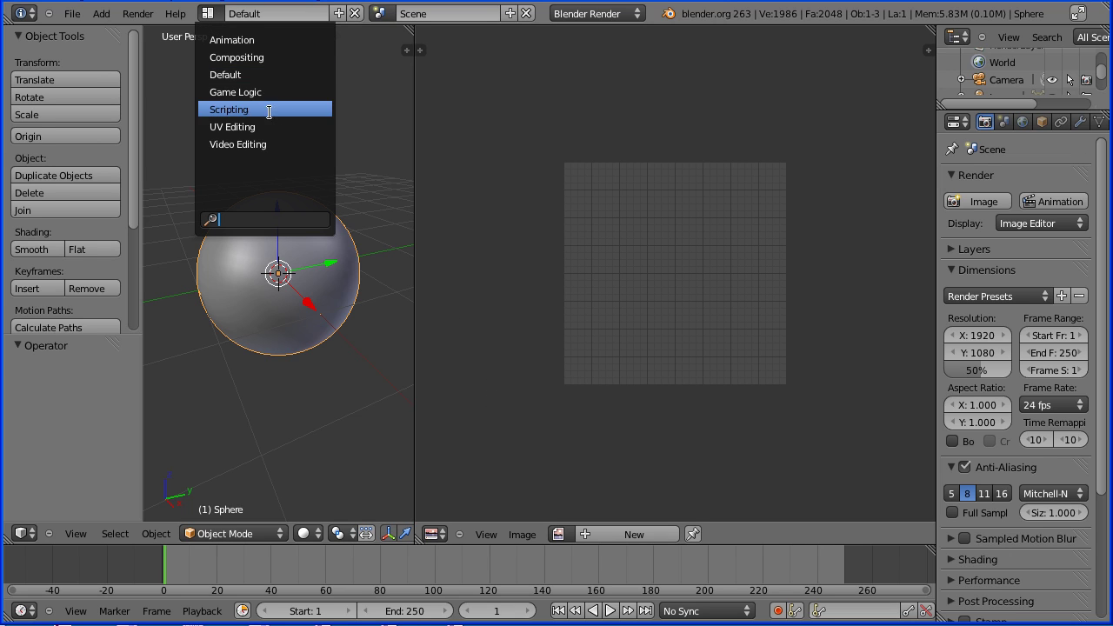
pyautogui.click(321, 126)
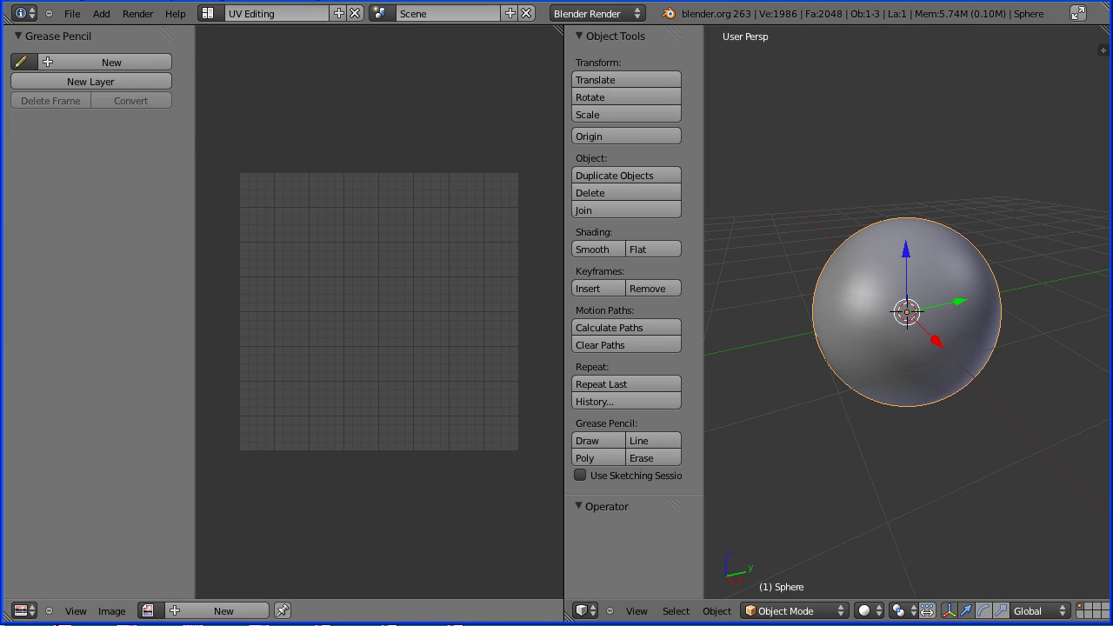
pyautogui.moveTo(193, 129); pyautogui.dragTo(17, 127)
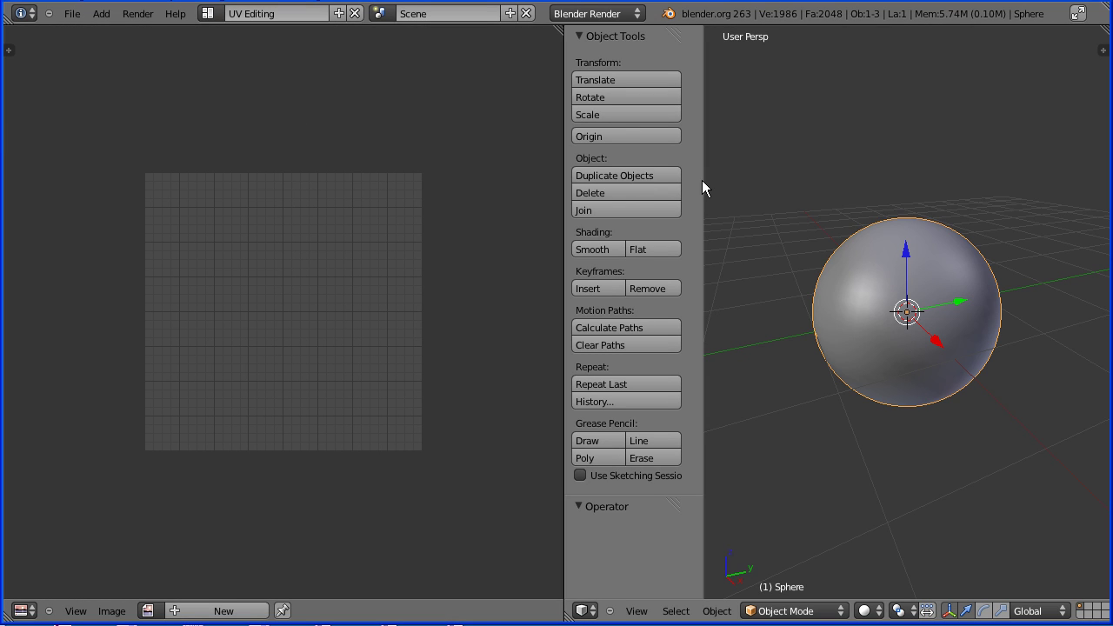
pyautogui.moveTo(702, 180); pyautogui.dragTo(815, 202)
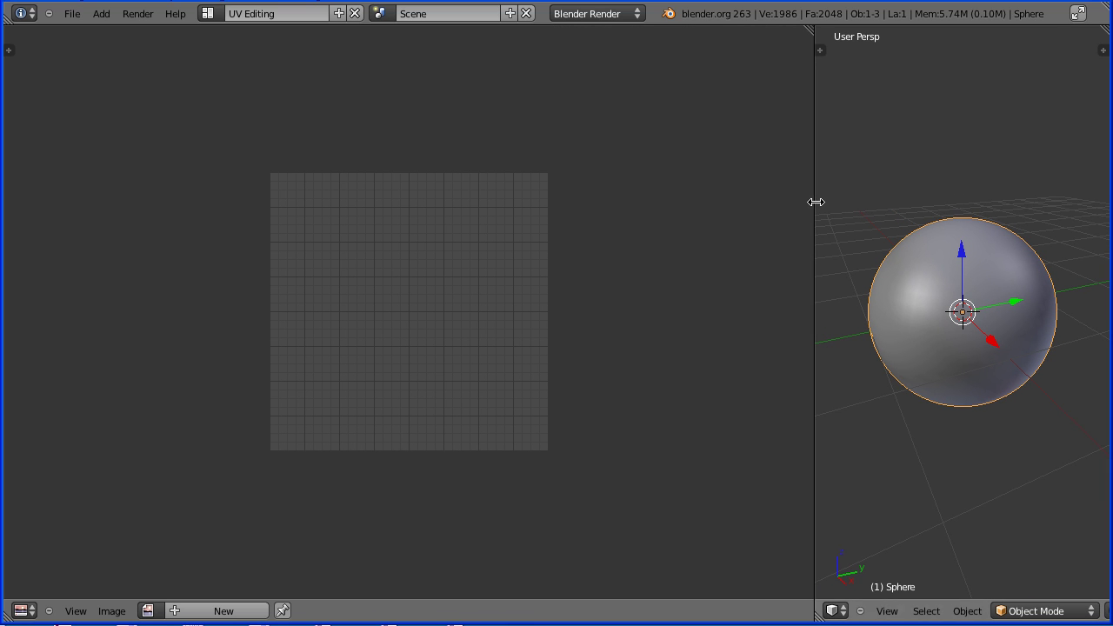
# Load the 1024px-Köppen-vereinfacht.svg.png climate map into the image editor.
pyautogui.click(111, 610)
pyautogui.click(164, 579)
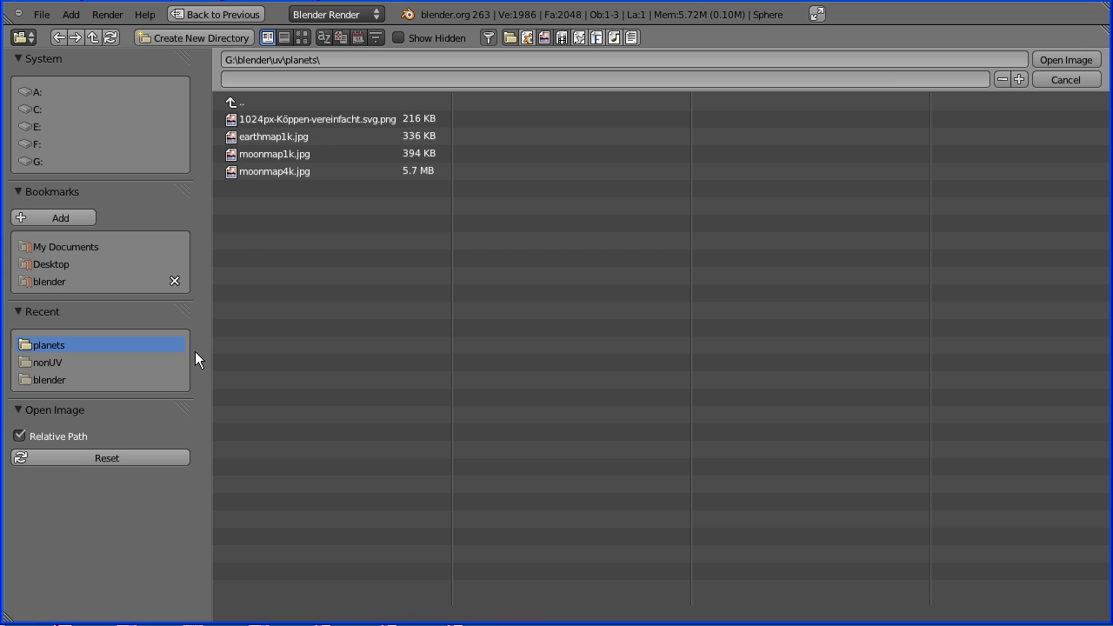
pyautogui.click(320, 119)
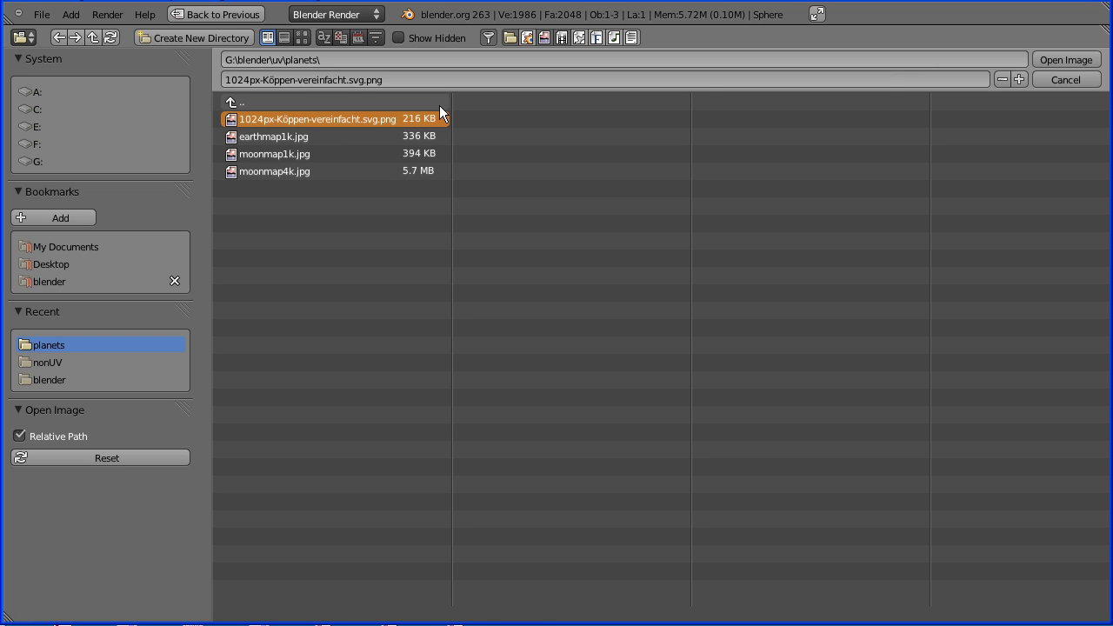
pyautogui.click(1062, 60)
pyautogui.scroll(-2, 445, 315)
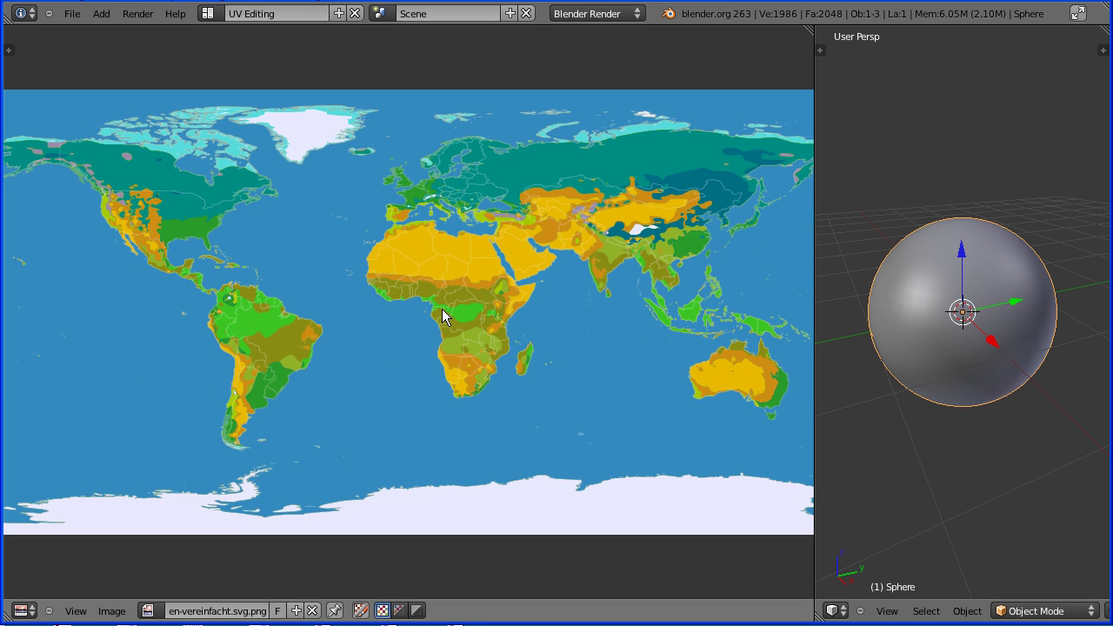
# Put the sphere in Edit Mode and bring up the Mesh UV Unwrap submenu.
pyautogui.click(1026, 609)
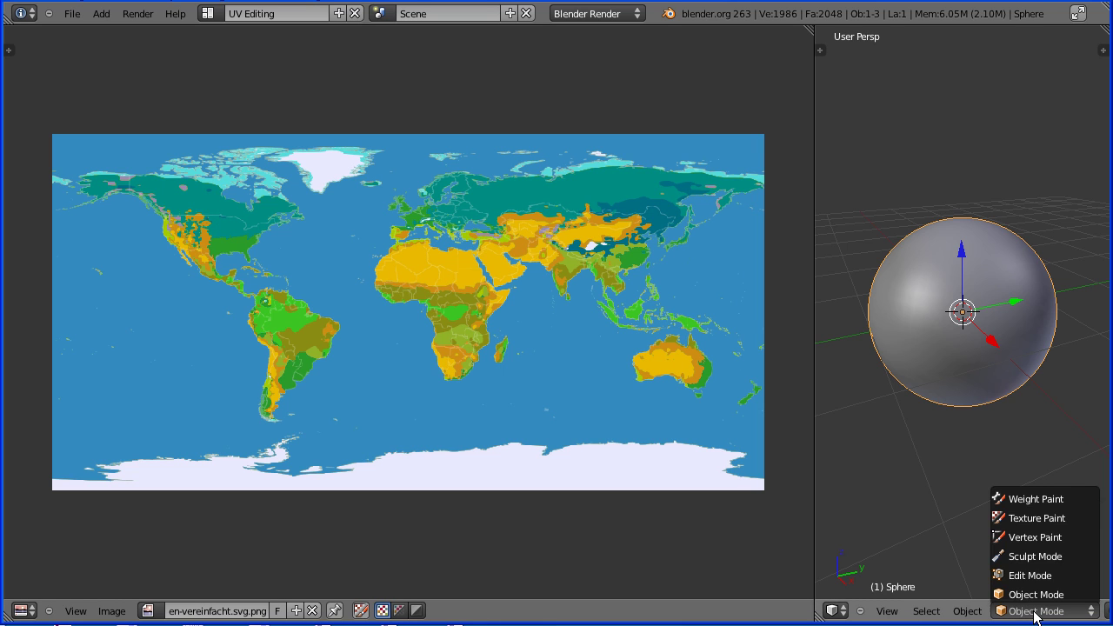
pyautogui.click(1039, 576)
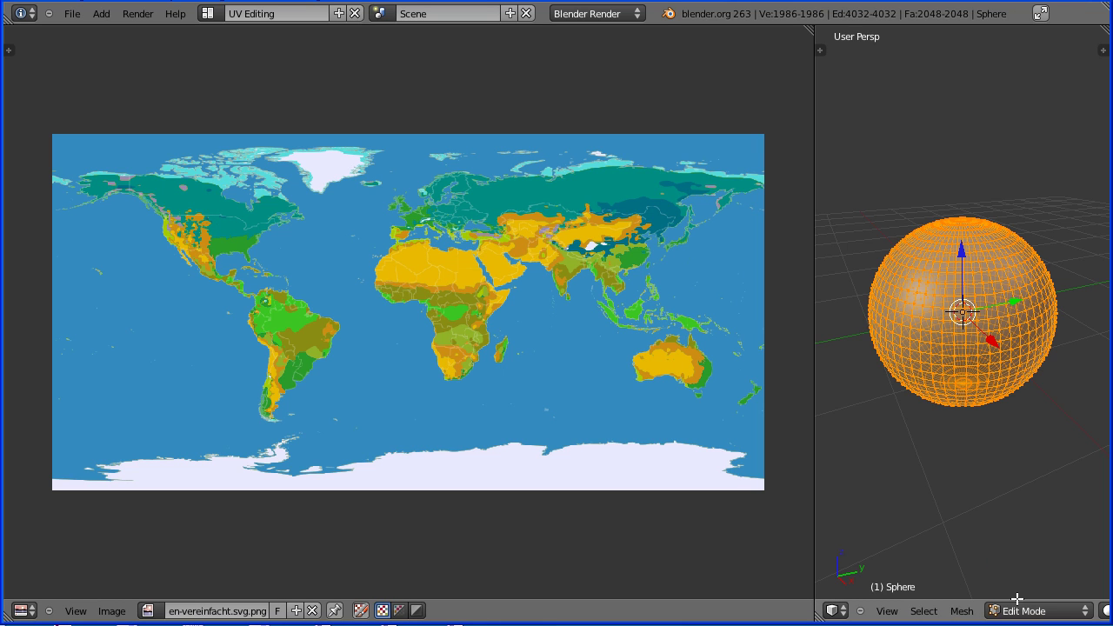
pyautogui.click(960, 611)
pyautogui.moveTo(957, 480)
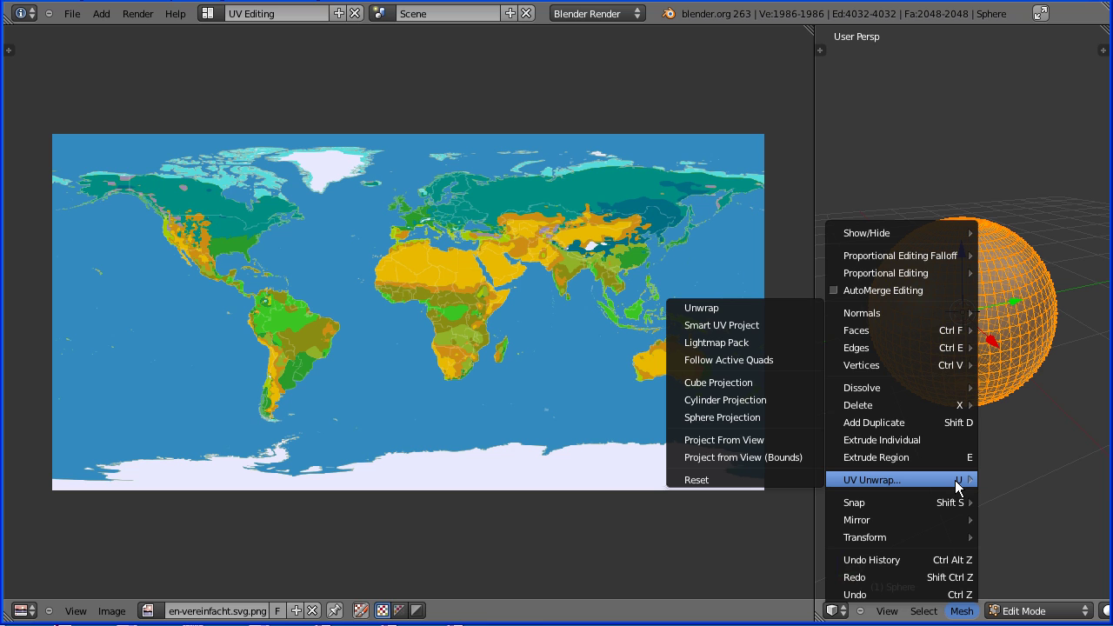
# Unwrap with Sphere Projection, set viewport shading to Texture, and limit selection to visible faces.
pyautogui.click(806, 421)
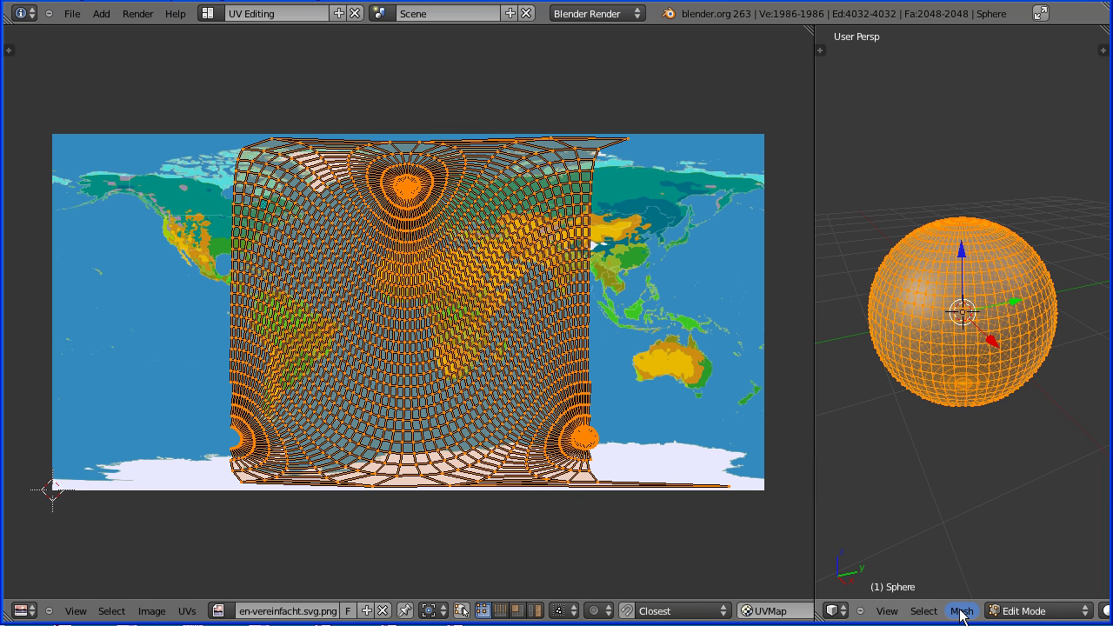
pyautogui.moveTo(982, 617); pyautogui.dragTo(901, 606, button='middle')
pyautogui.click(1040, 611)
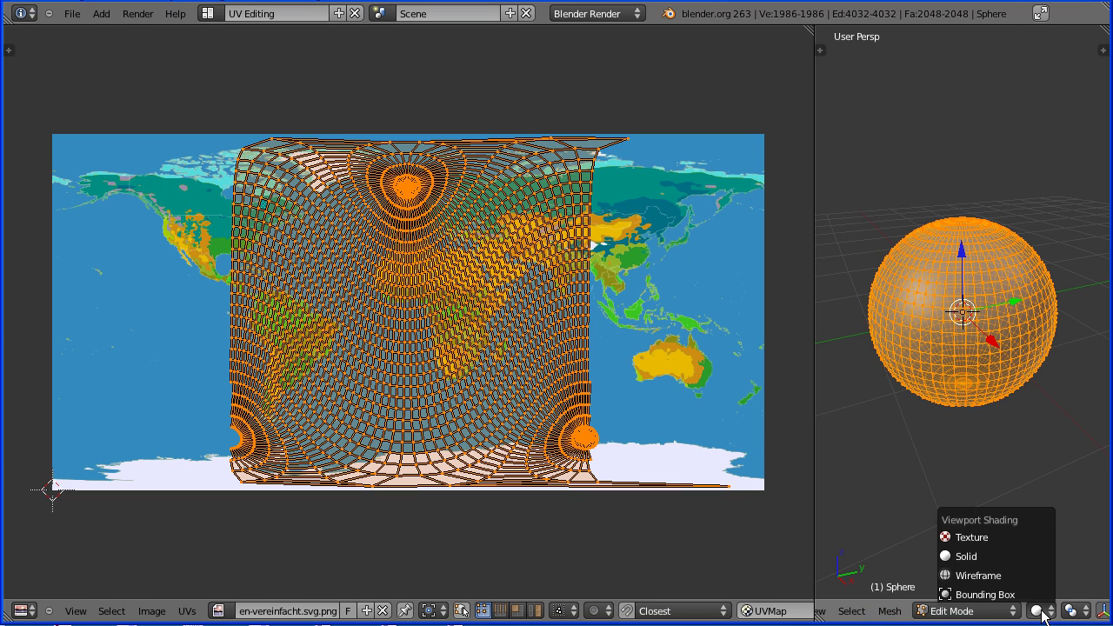
pyautogui.click(1011, 540)
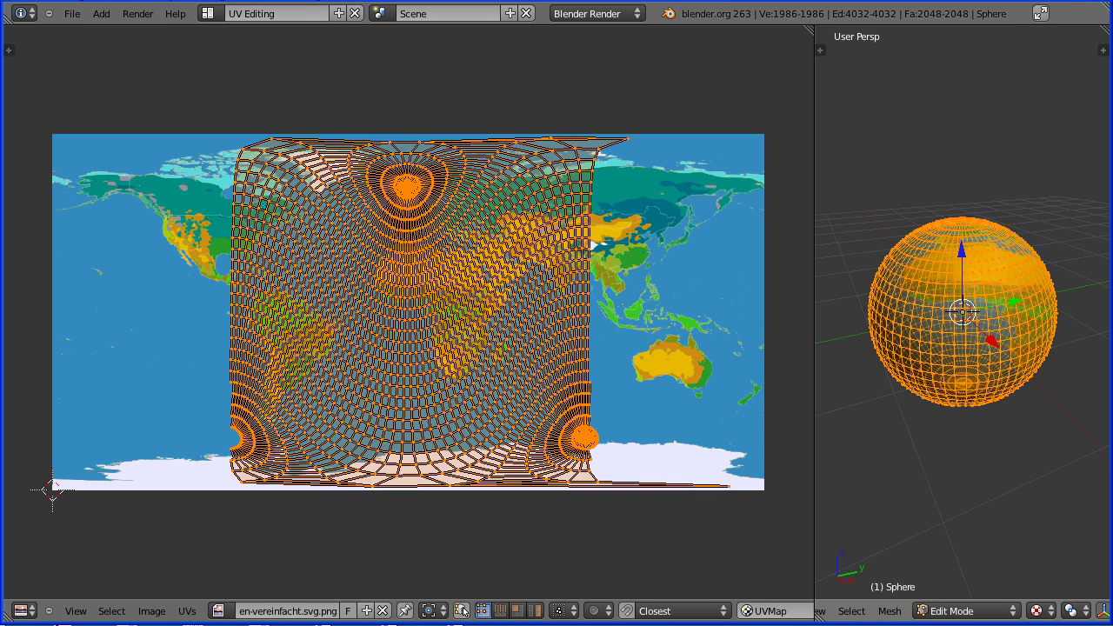
pyautogui.moveTo(1001, 613); pyautogui.dragTo(751, 623, button='middle')
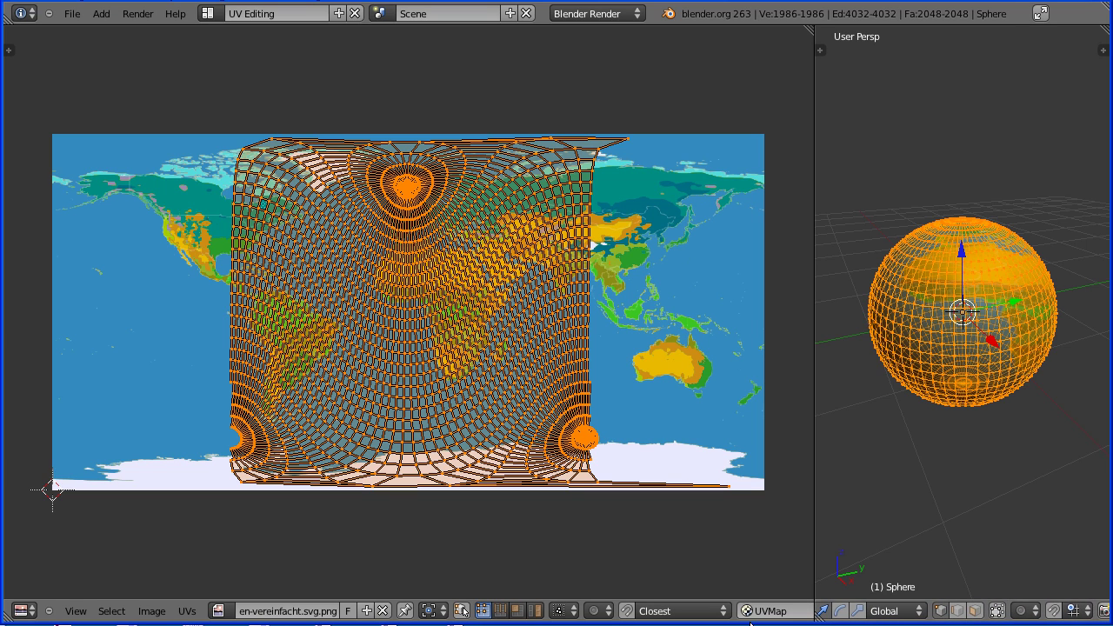
pyautogui.click(997, 611)
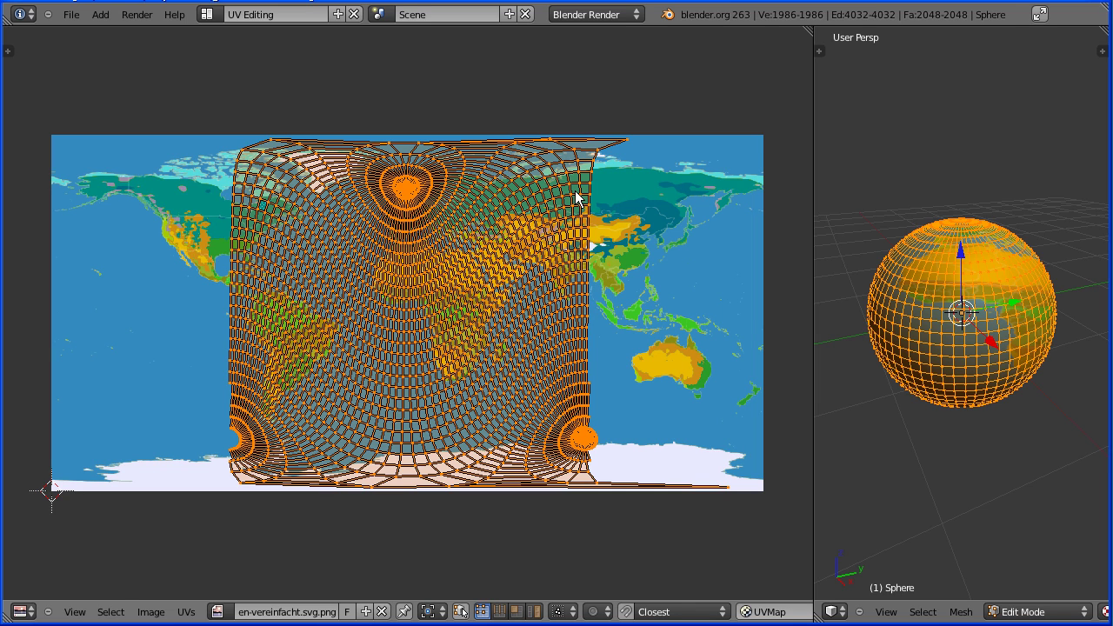
# Scale the UVs vertically, stretch them wider horizontally, and shift them along X.
pyautogui.press('s')
pyautogui.press('y')
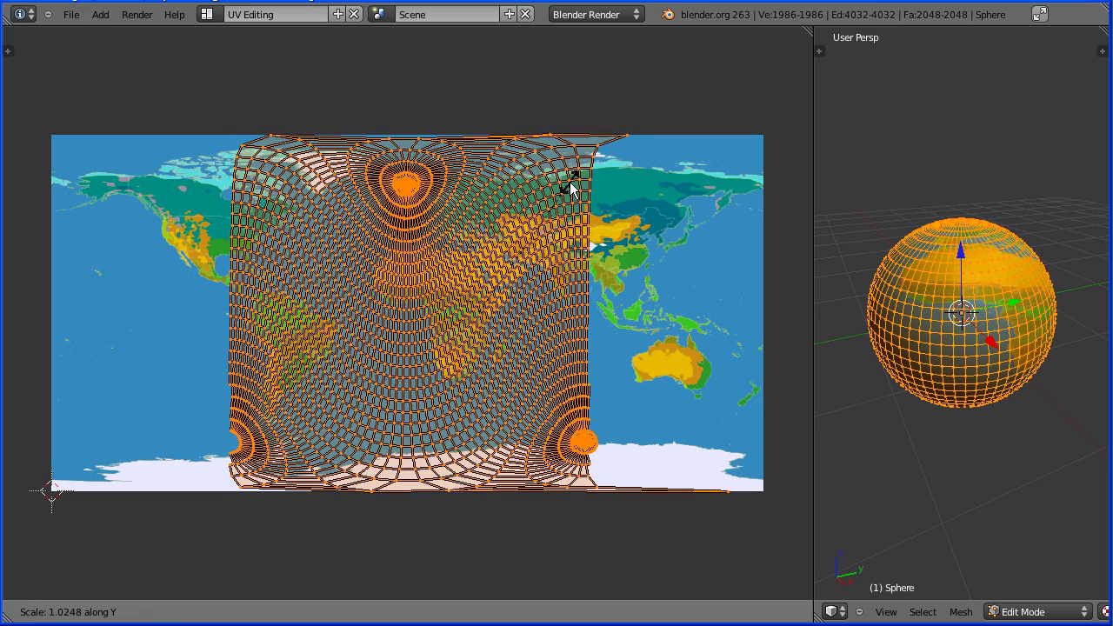
pyautogui.click(571, 190)
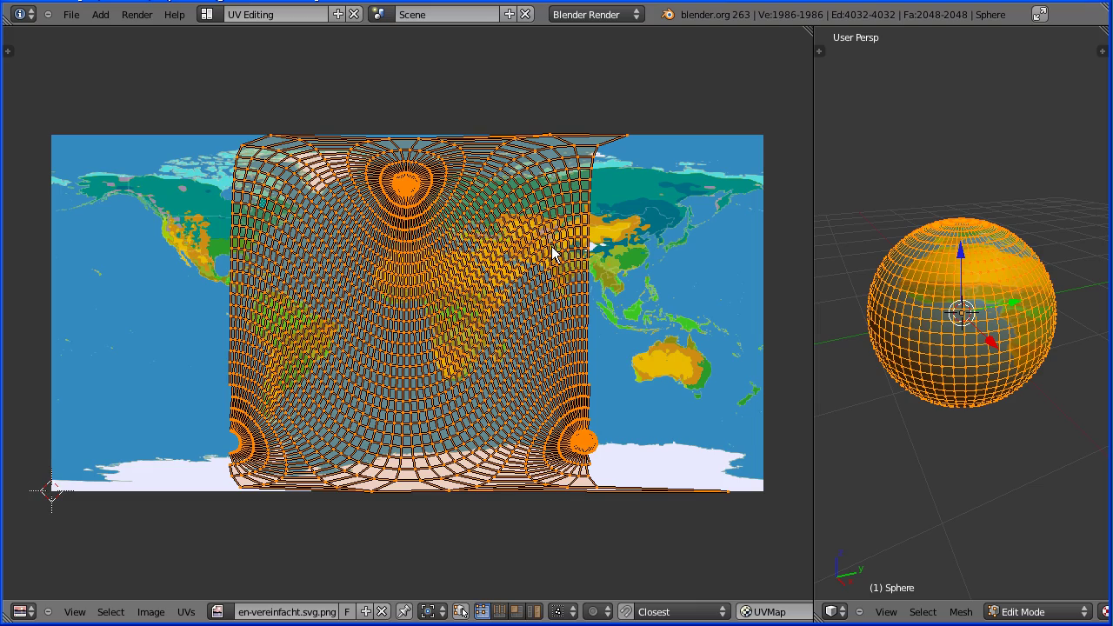
pyautogui.press('s')
pyautogui.press('x')
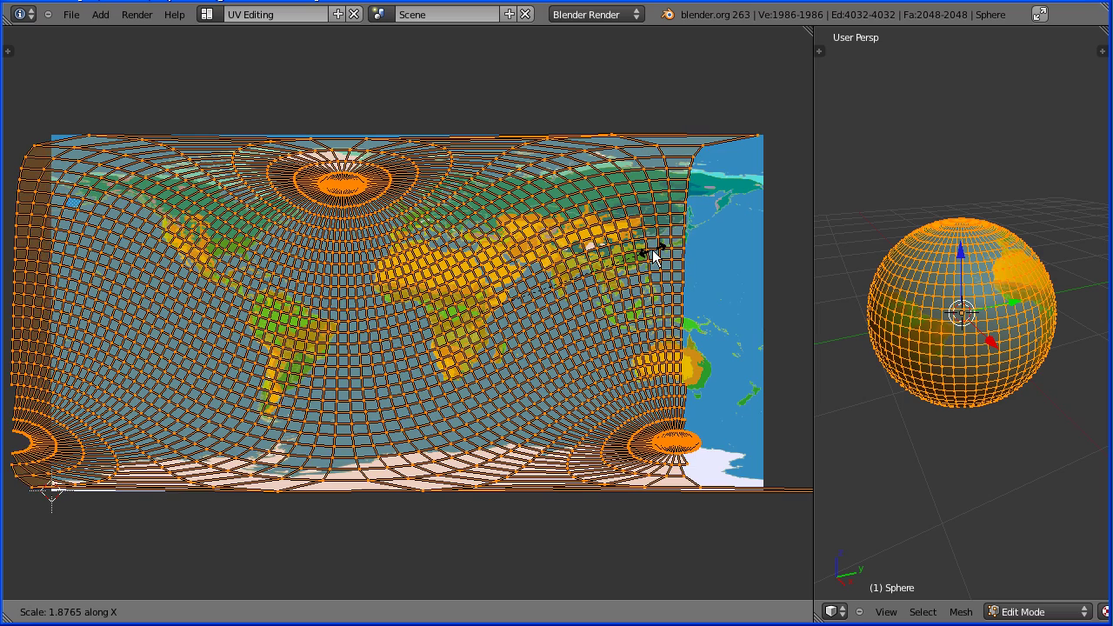
pyautogui.click(656, 250)
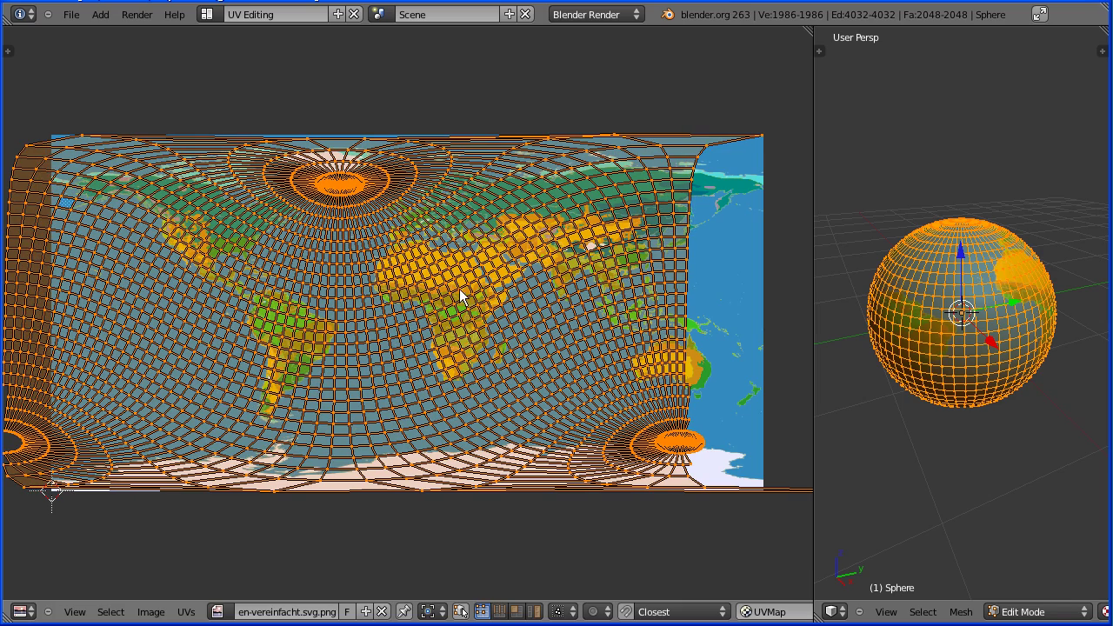
pyautogui.press('g')
pyautogui.press('x')
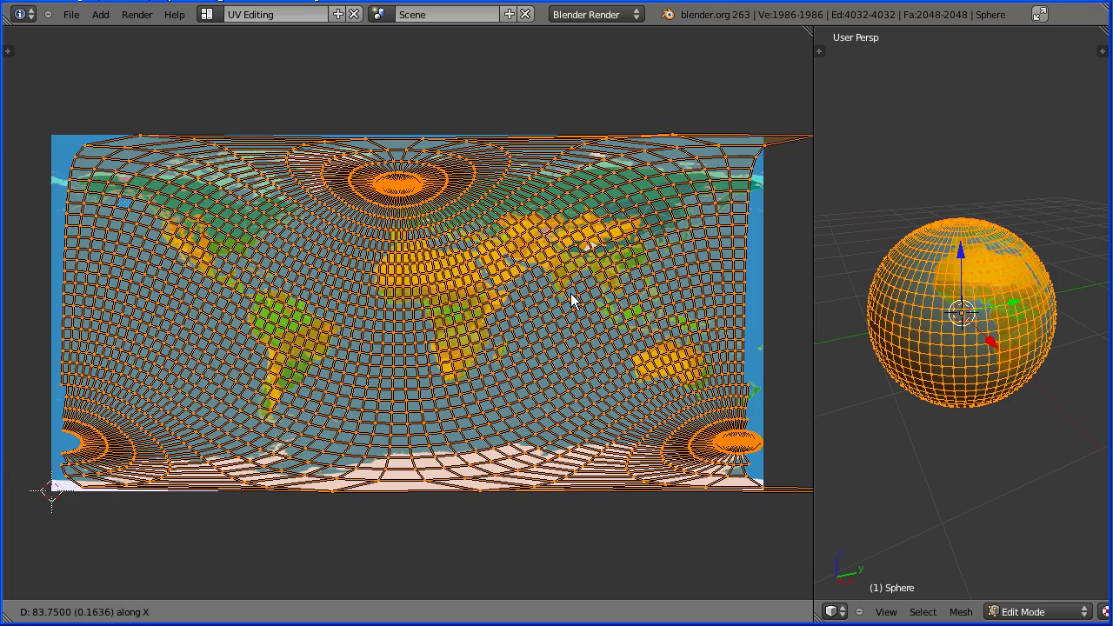
pyautogui.click(571, 293)
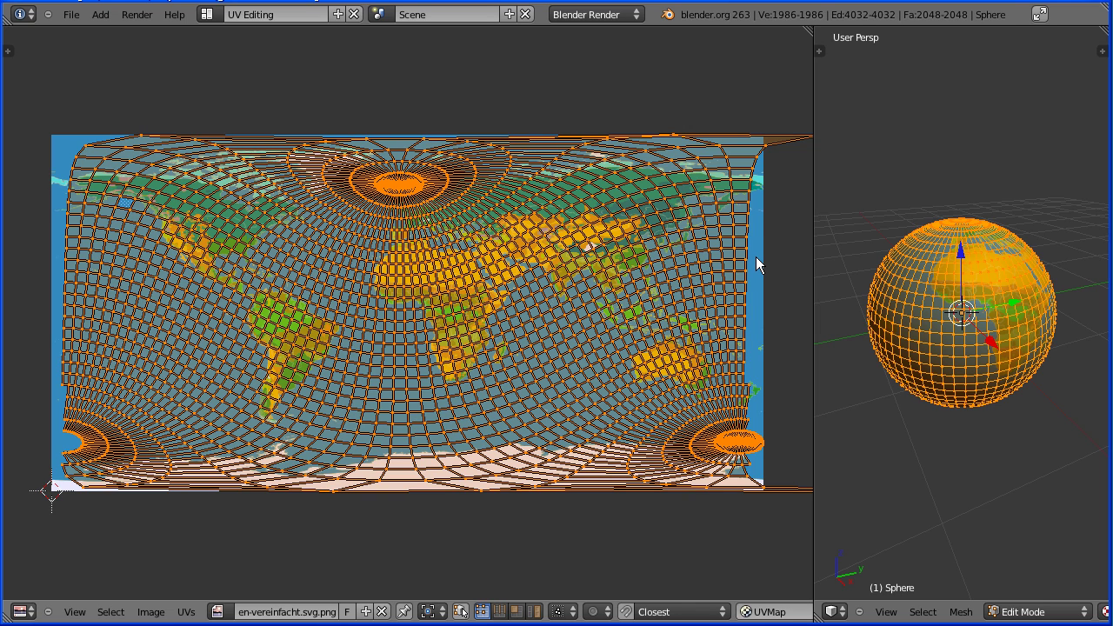
# Stretch the UVs slightly more along X and reposition them horizontally to fill the map.
pyautogui.press('s')
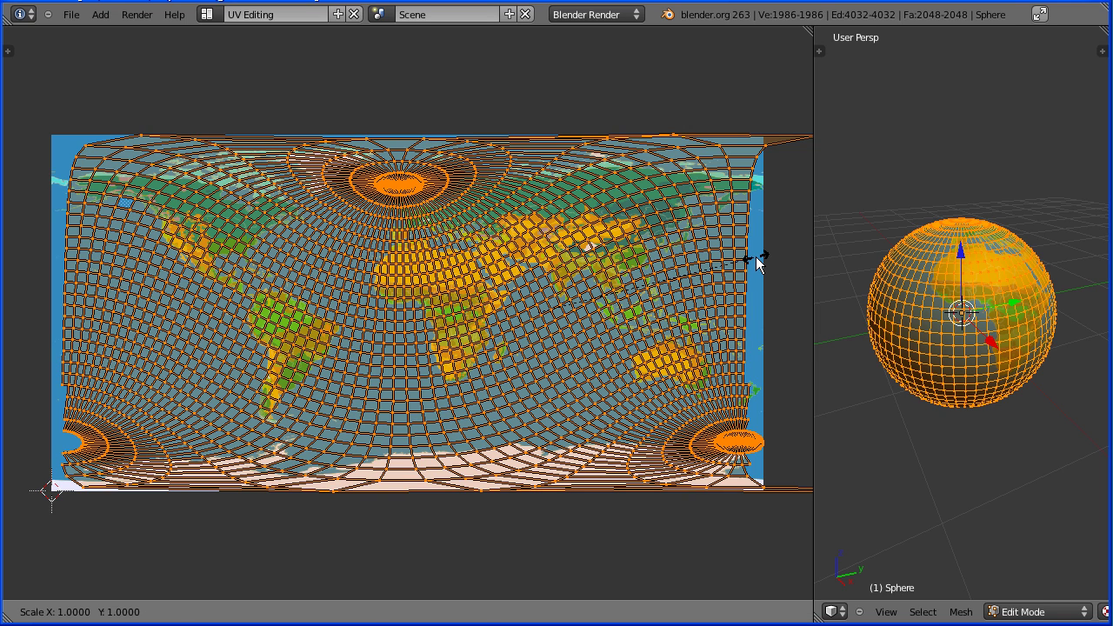
pyautogui.press('x')
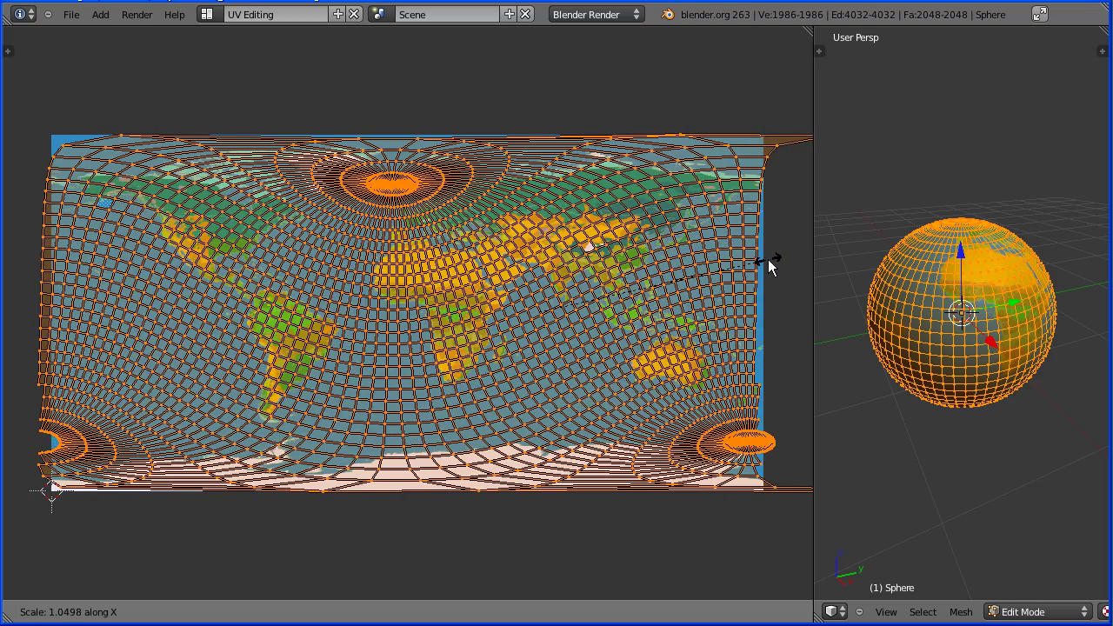
pyautogui.click(767, 259)
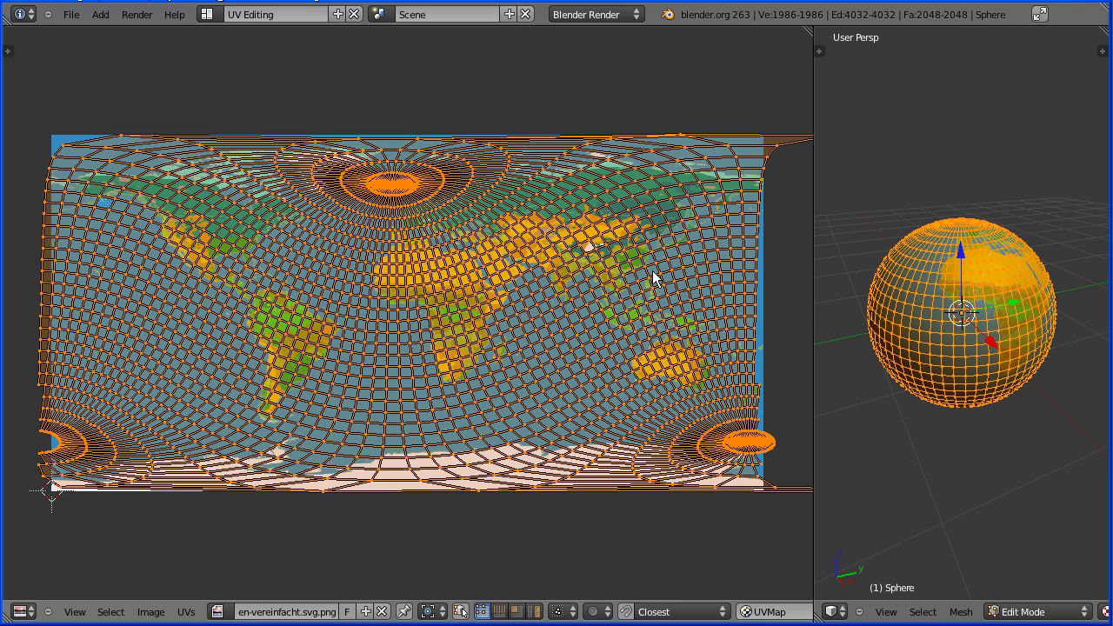
pyautogui.press('g')
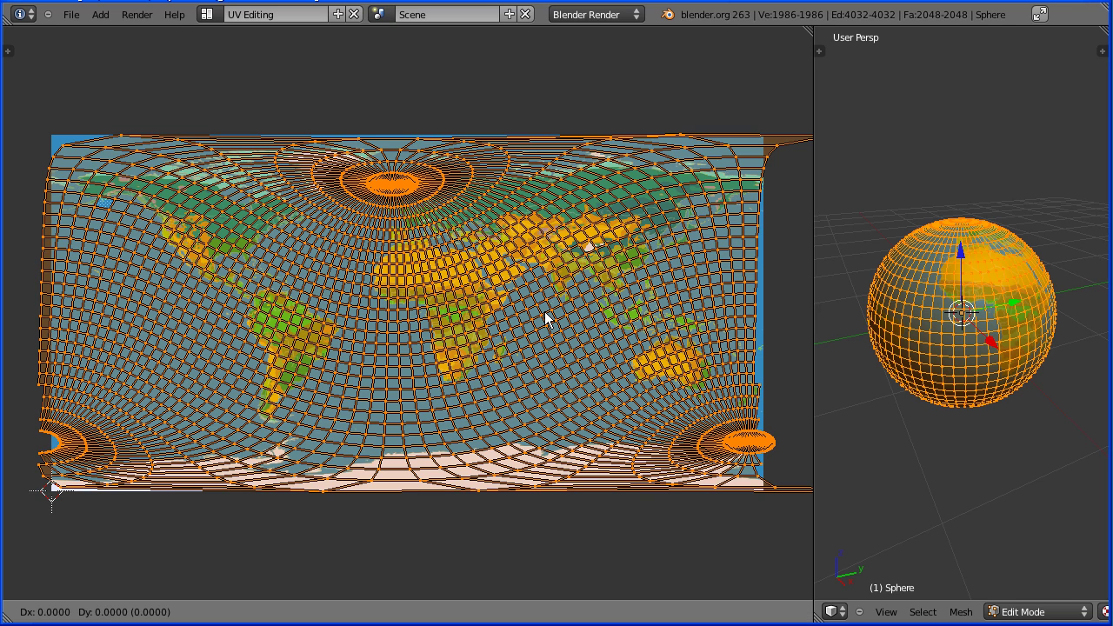
pyautogui.press('x')
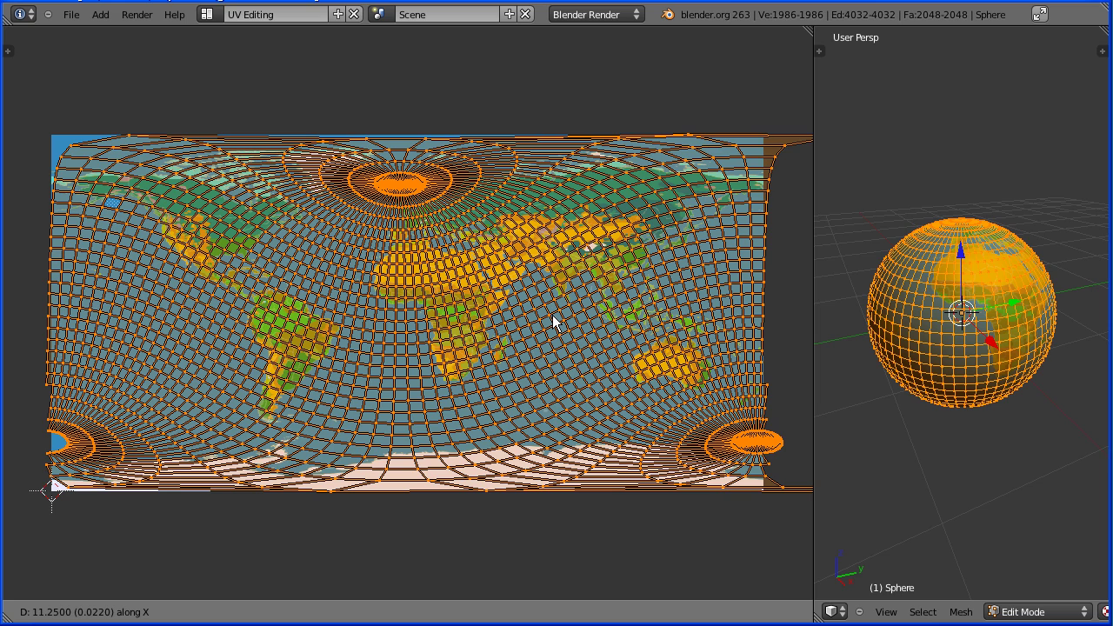
pyautogui.click(552, 317)
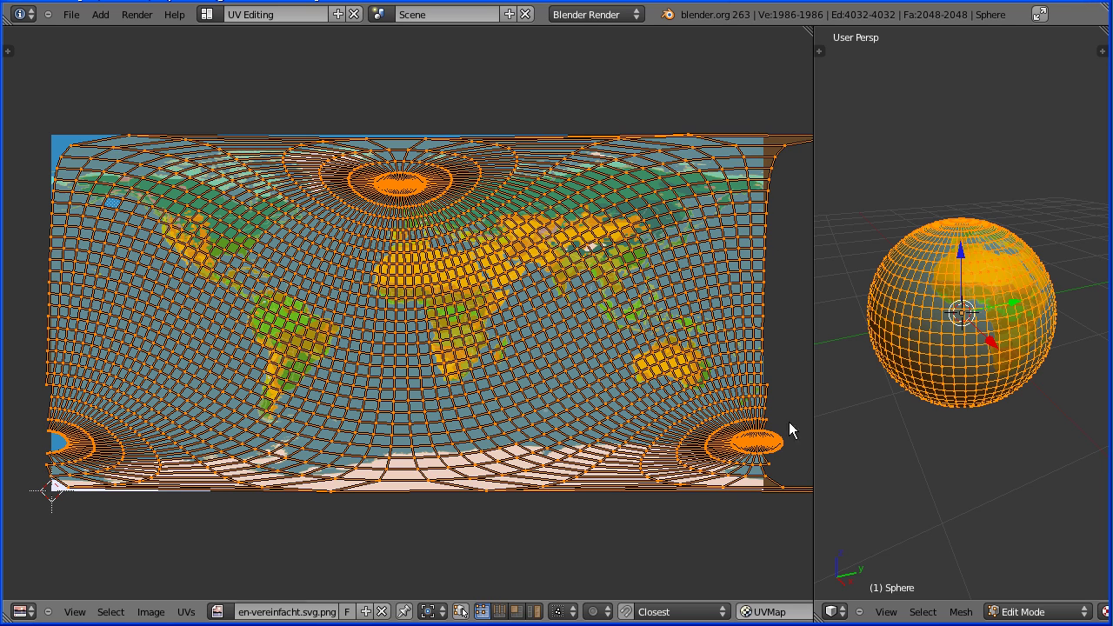
# Return the sphere to Object Mode and orbit to view Europe and North Africa on the globe.
pyautogui.click(1037, 614)
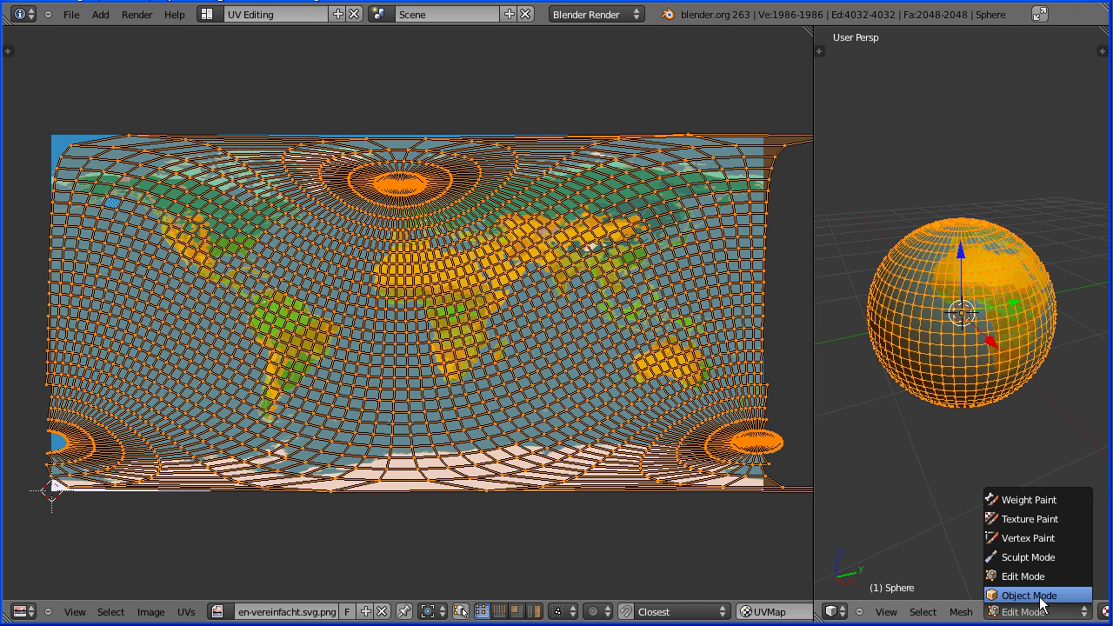
pyautogui.click(1037, 594)
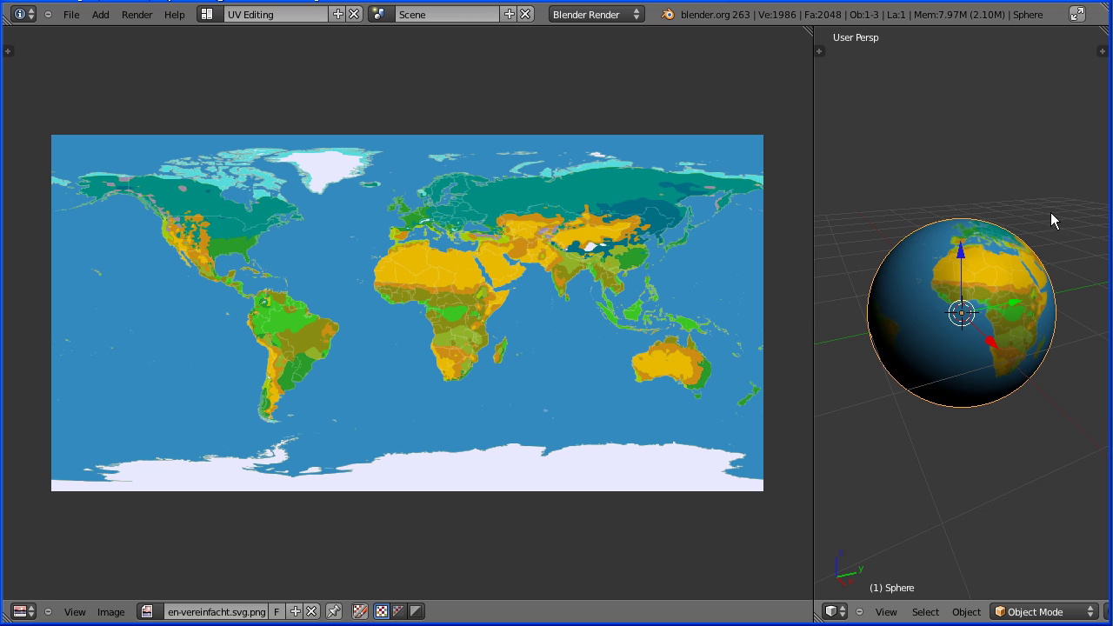
pyautogui.moveTo(1052, 218); pyautogui.dragTo(932, 287, button='middle')
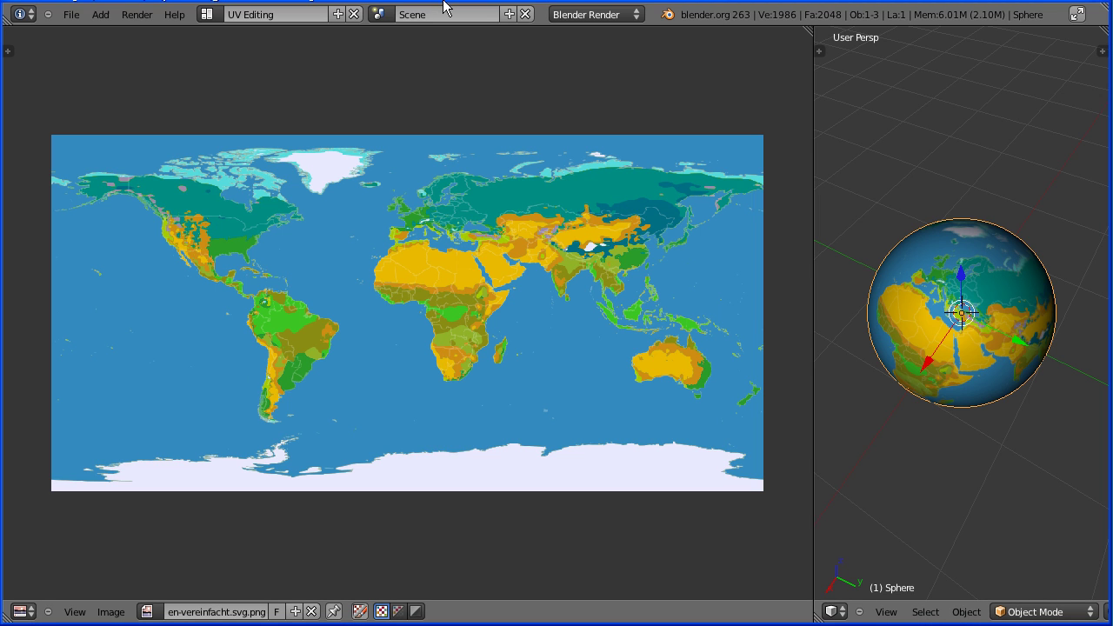
# Switch to the Default layout, merge the image area into the 3D view, and use Texture shading.
pyautogui.click(205, 13)
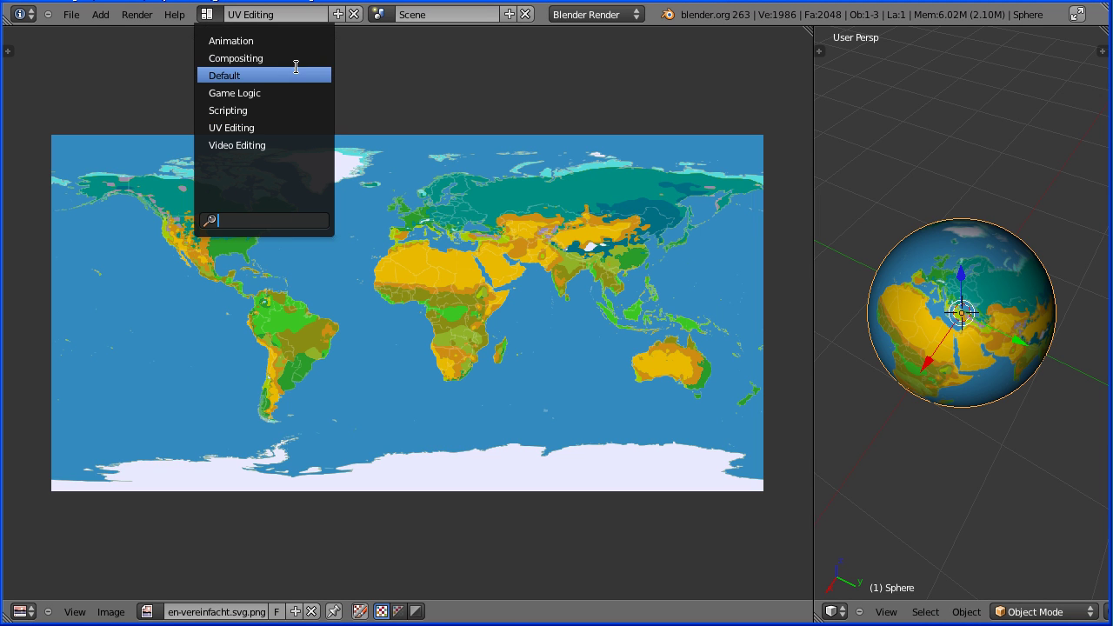
pyautogui.click(297, 76)
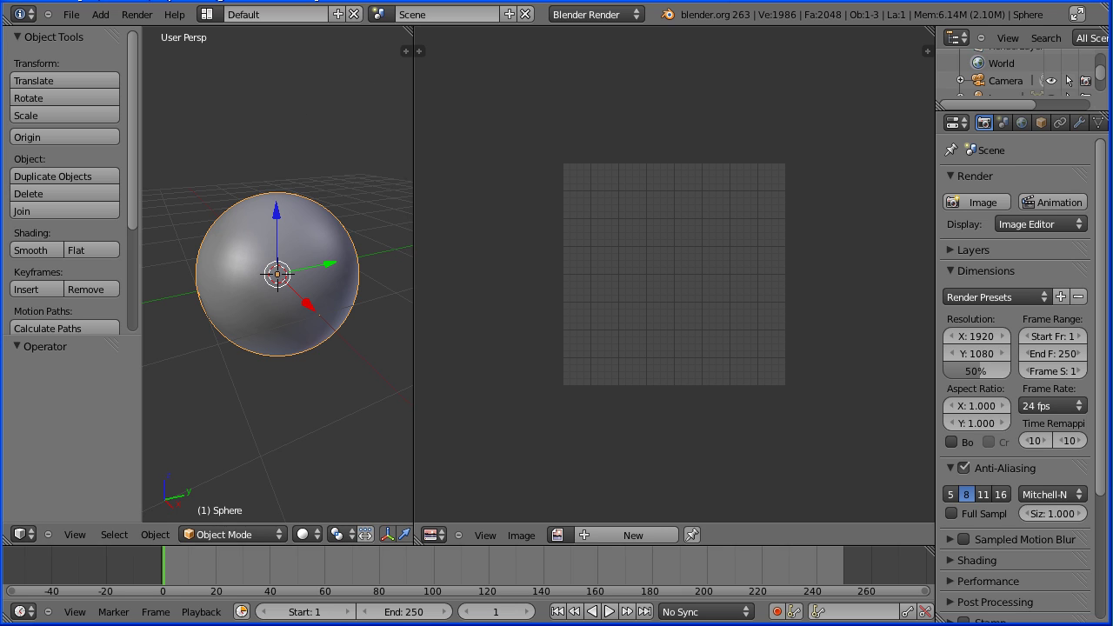
pyautogui.moveTo(409, 29); pyautogui.dragTo(444, 69)
pyautogui.click(301, 534)
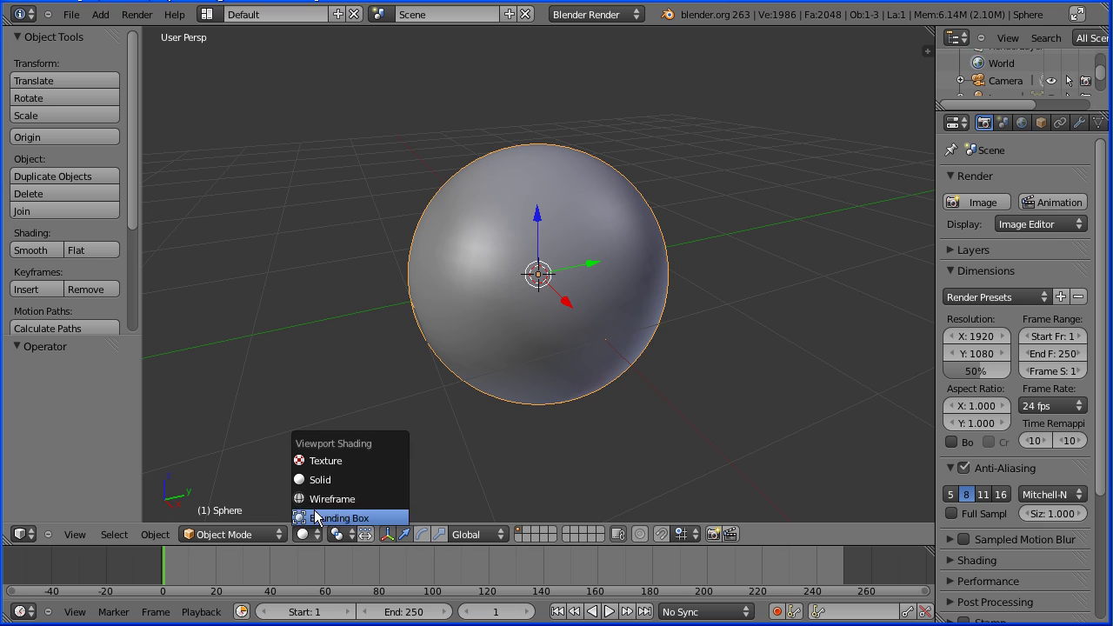
pyautogui.click(352, 461)
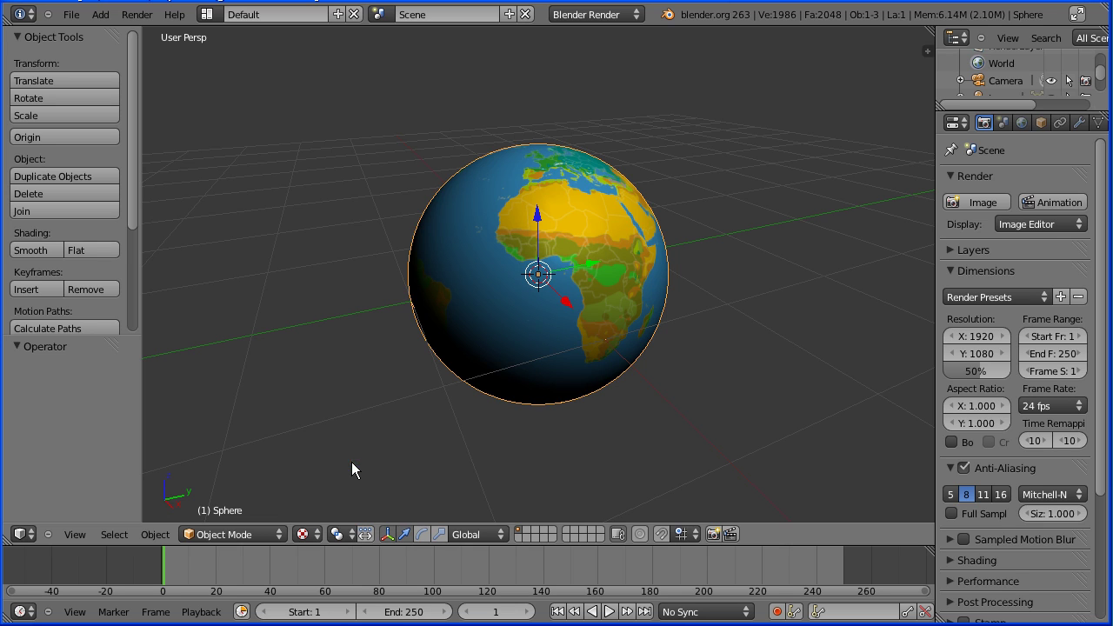
# Split the 3D view into four views and zoom out.
pyautogui.click(75, 534)
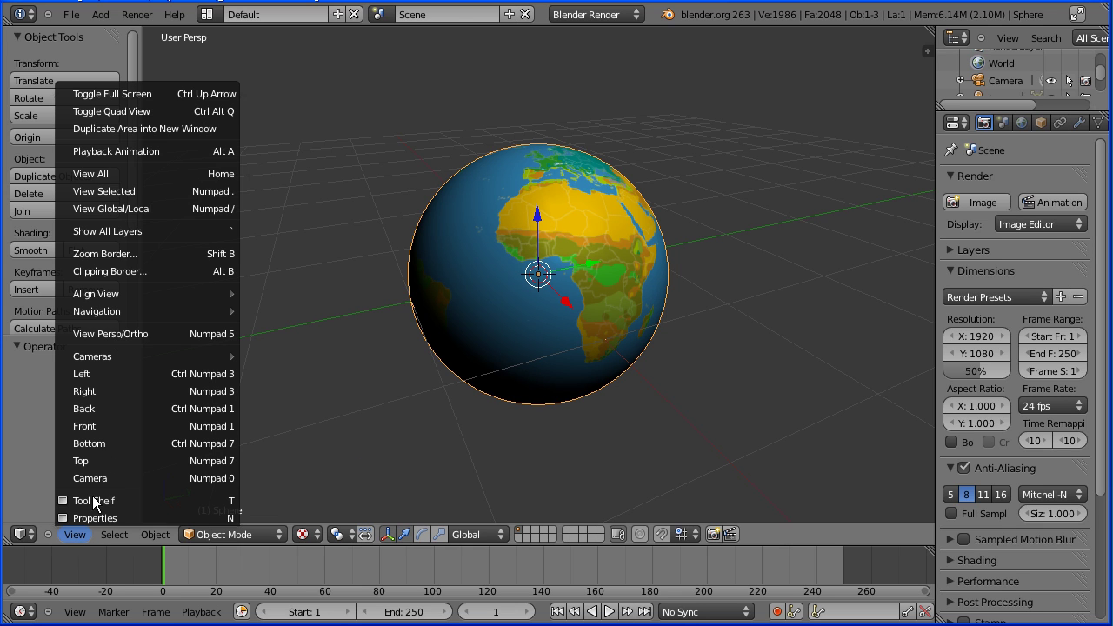
pyautogui.click(187, 111)
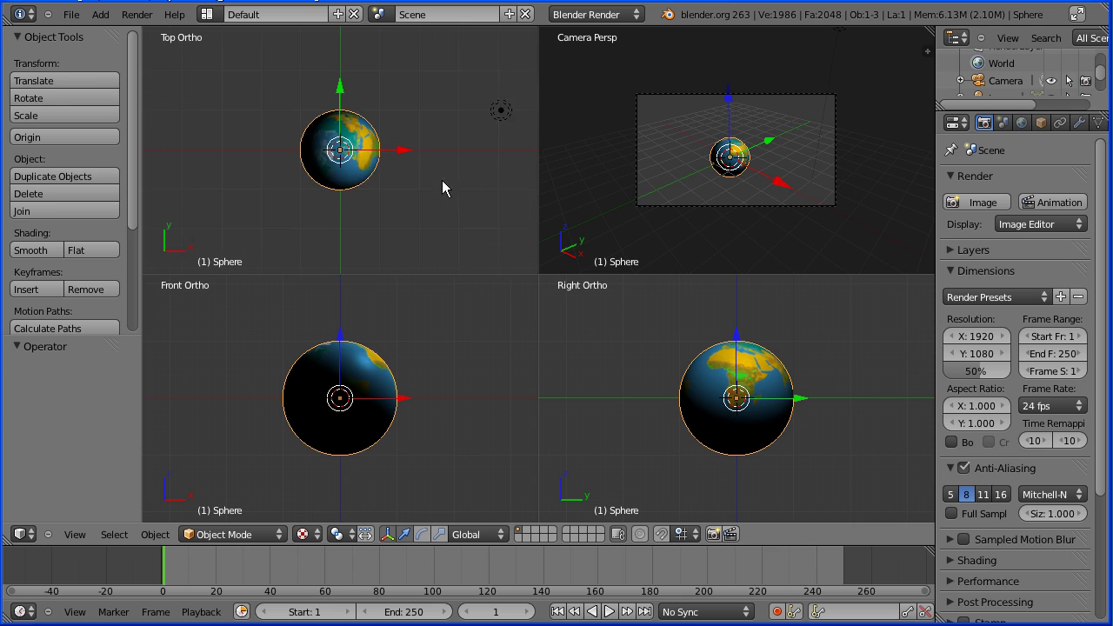
pyautogui.scroll(-2, 441, 179)
pyautogui.scroll(-7, 431, 379)
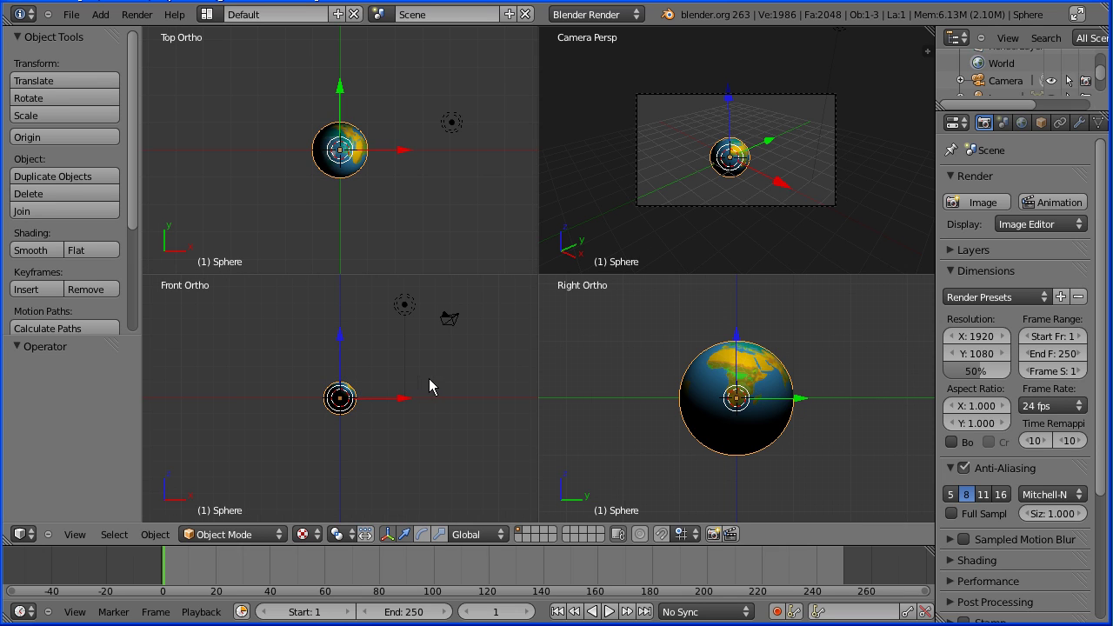
pyautogui.scroll(-5, 633, 320)
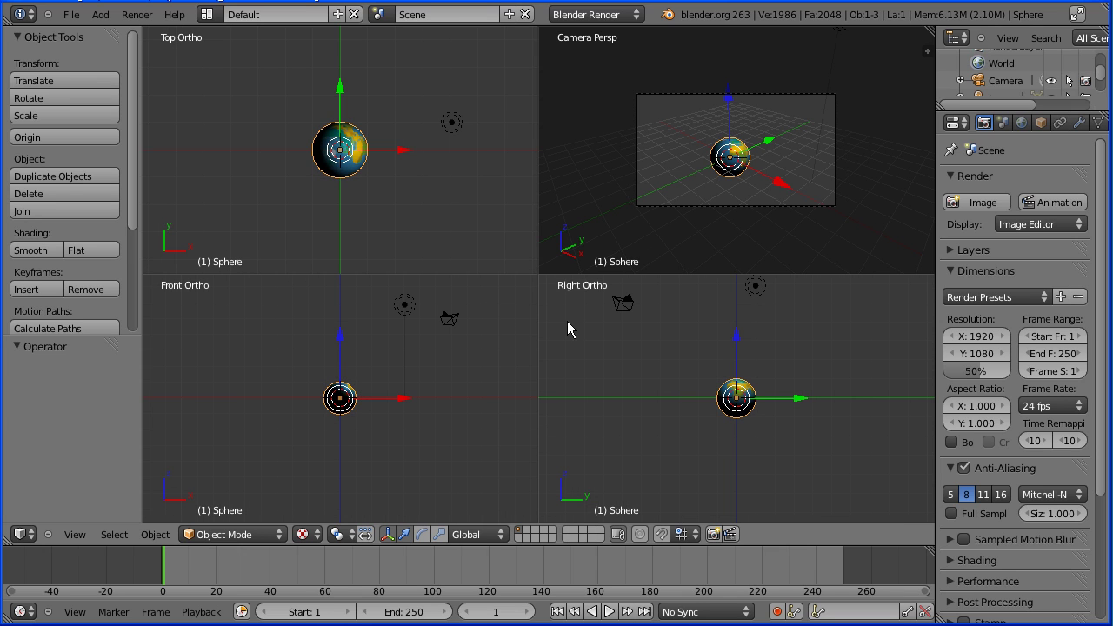
# Select the lamp and move it twice until it sits directly above the globe.
pyautogui.rightClick(405, 306)
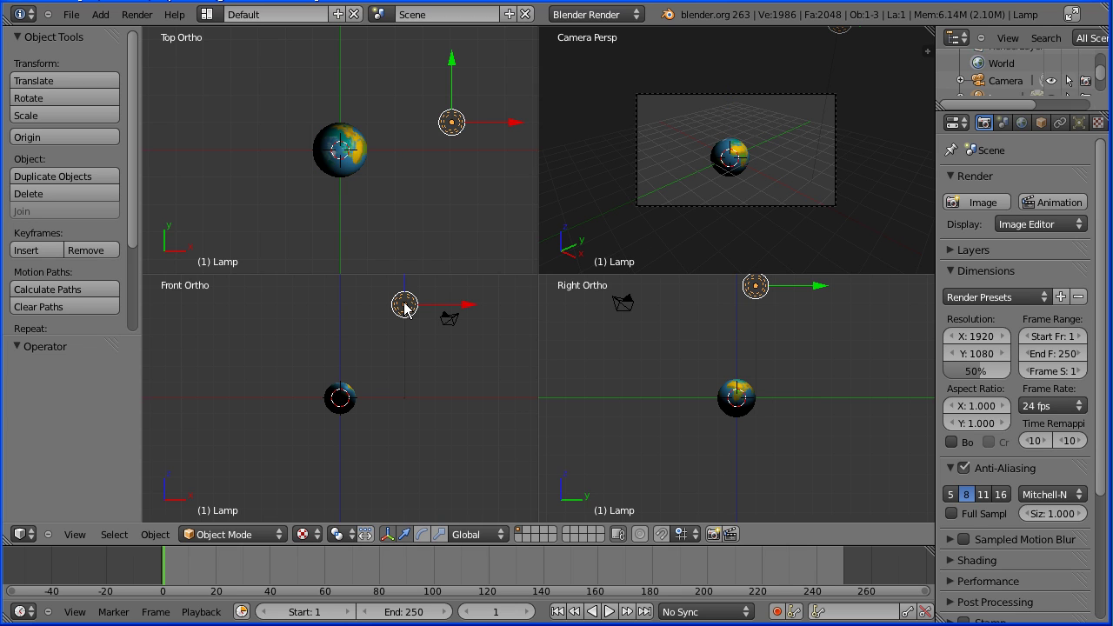
pyautogui.press('g')
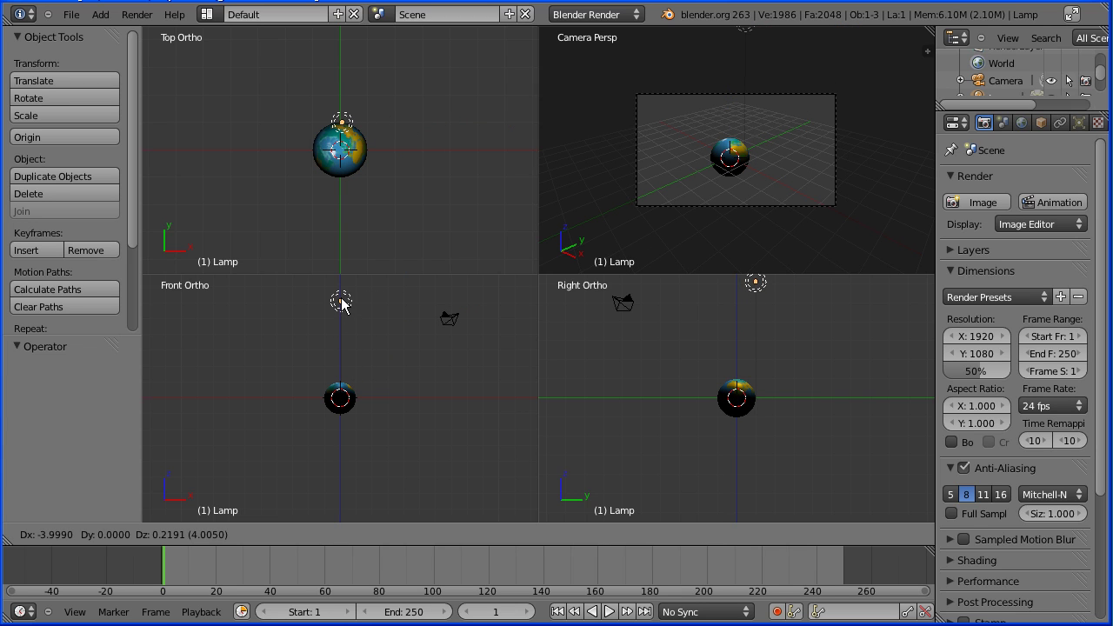
pyautogui.click(342, 303)
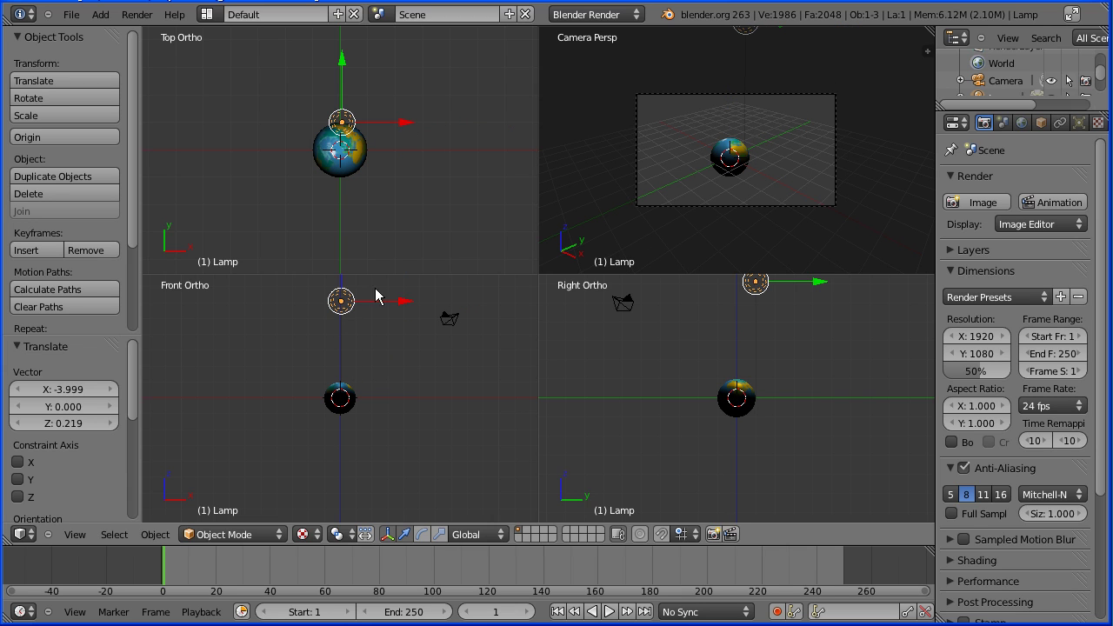
pyautogui.press('g')
pyautogui.click(735, 295)
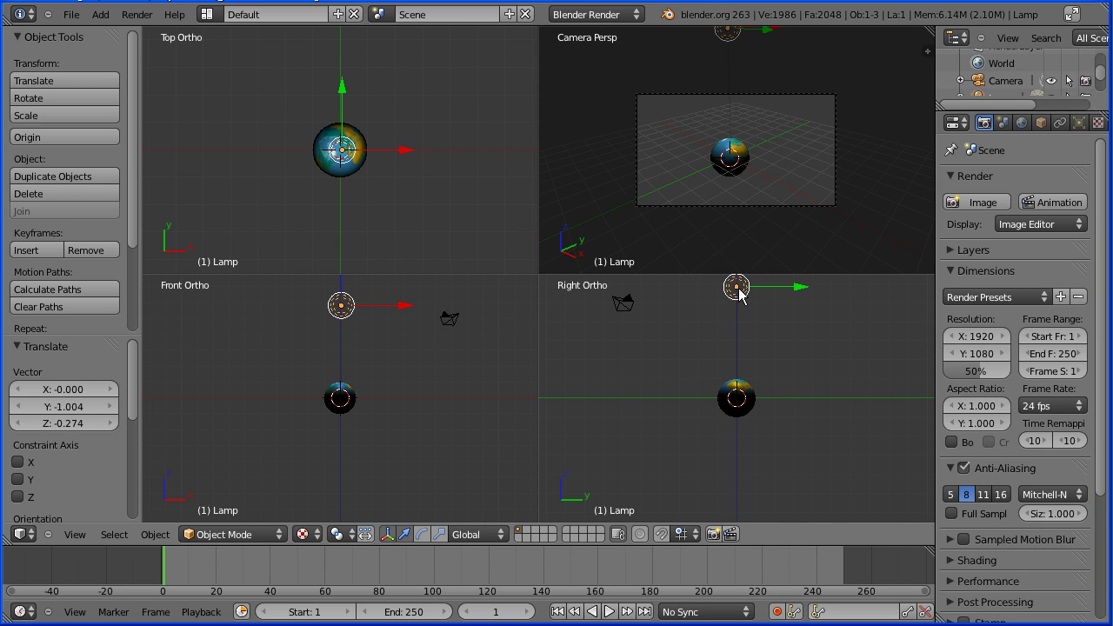
# Duplicate the lamp three times, placing copies below the globe and on two opposite sides.
pyautogui.hotkey('shift', 'd')
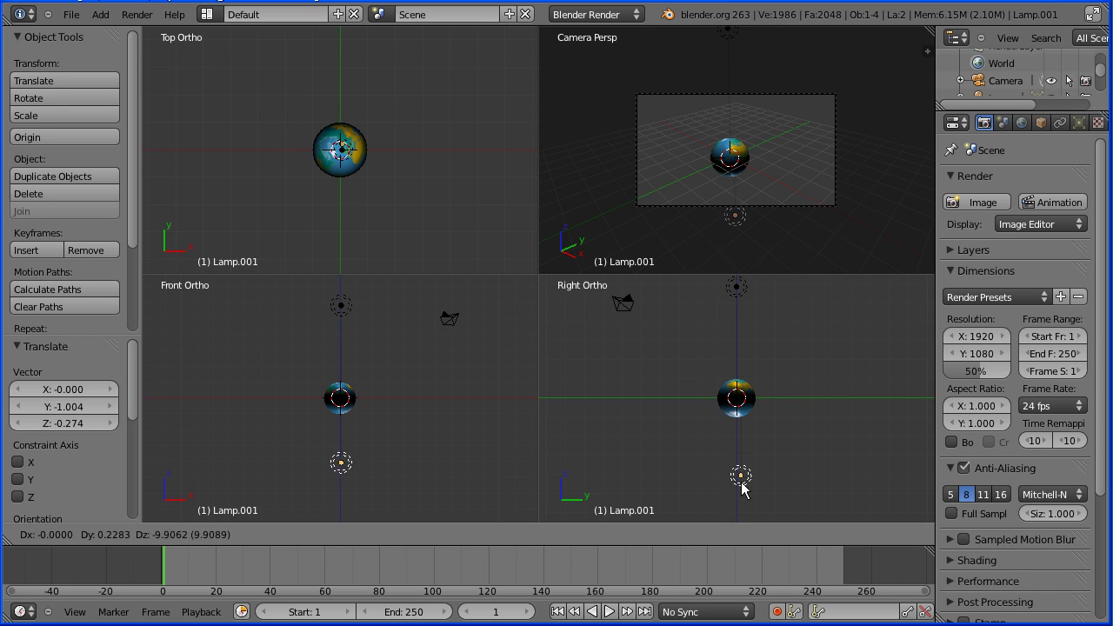
pyautogui.click(736, 498)
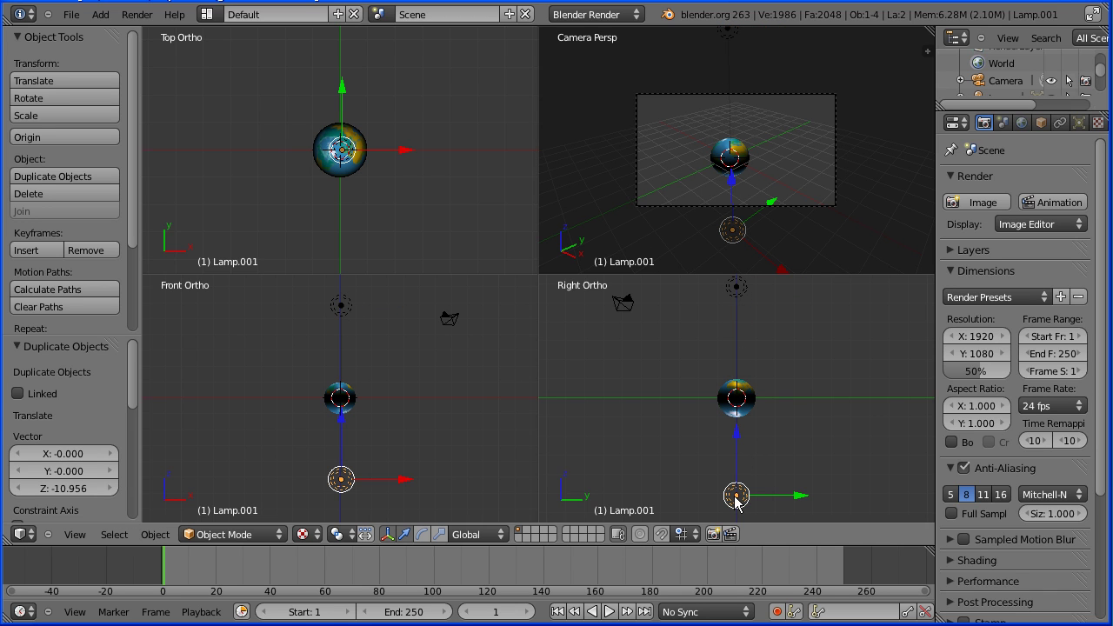
pyautogui.hotkey('shift', 'd')
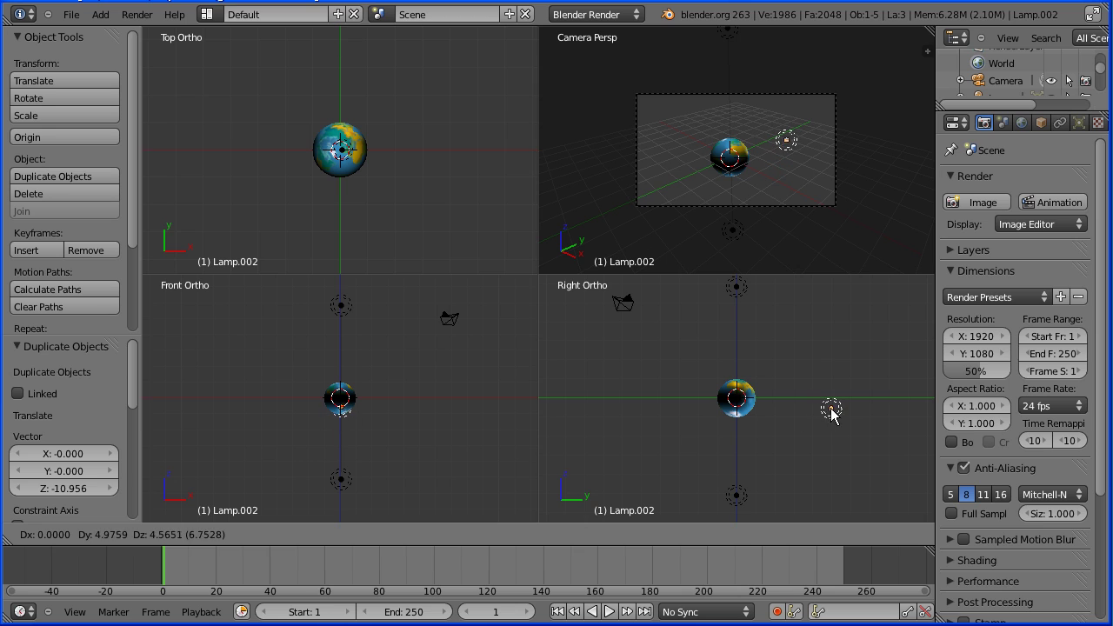
pyautogui.click(839, 406)
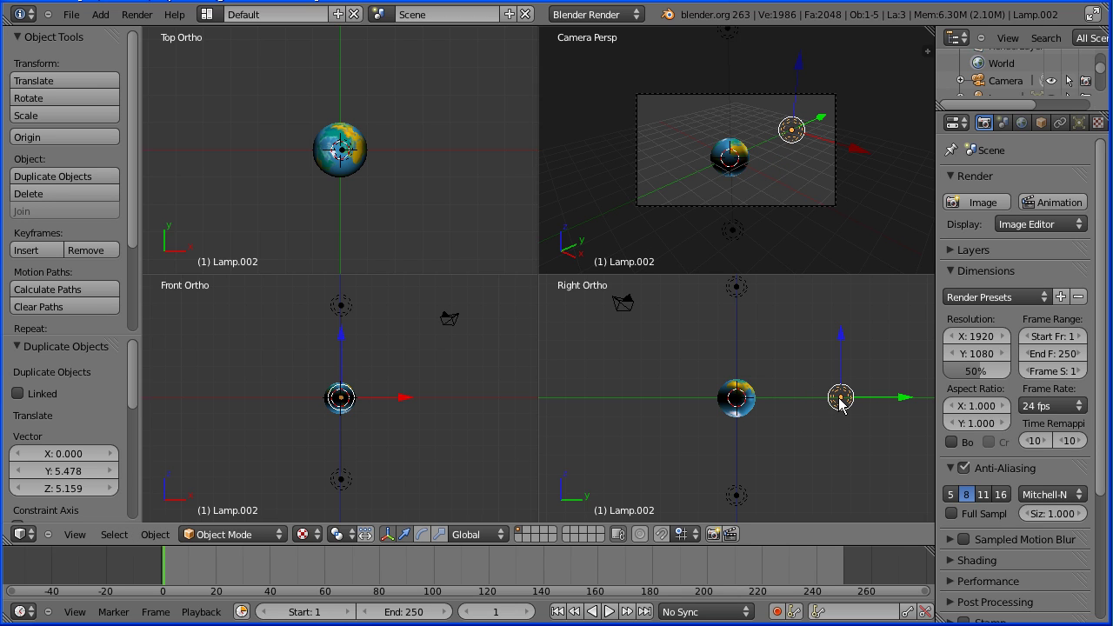
pyautogui.hotkey('shift', 'd')
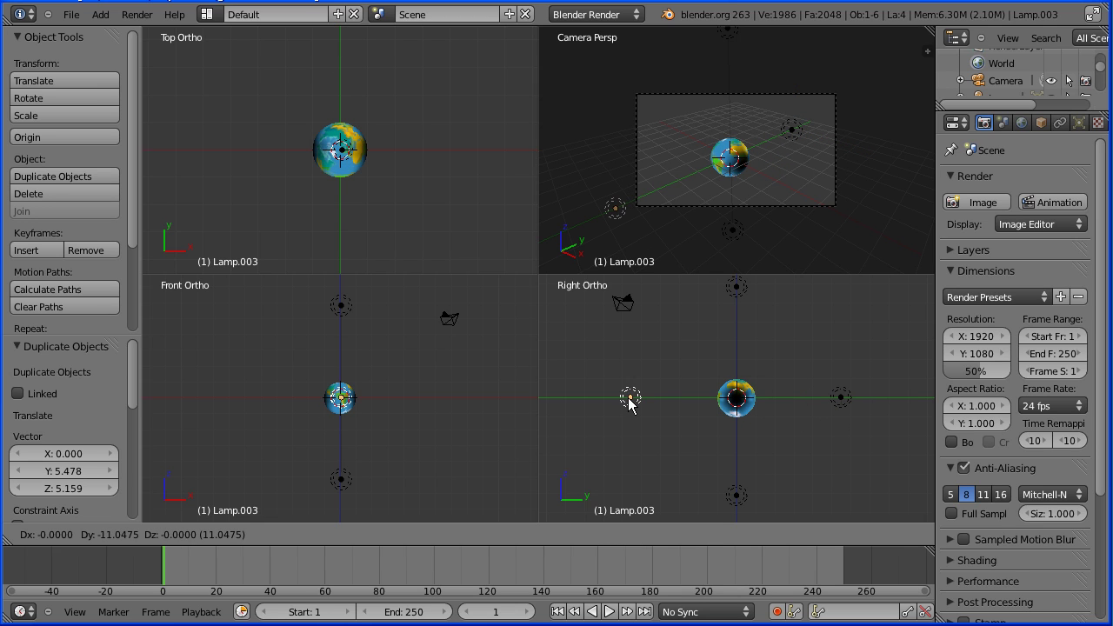
pyautogui.click(619, 399)
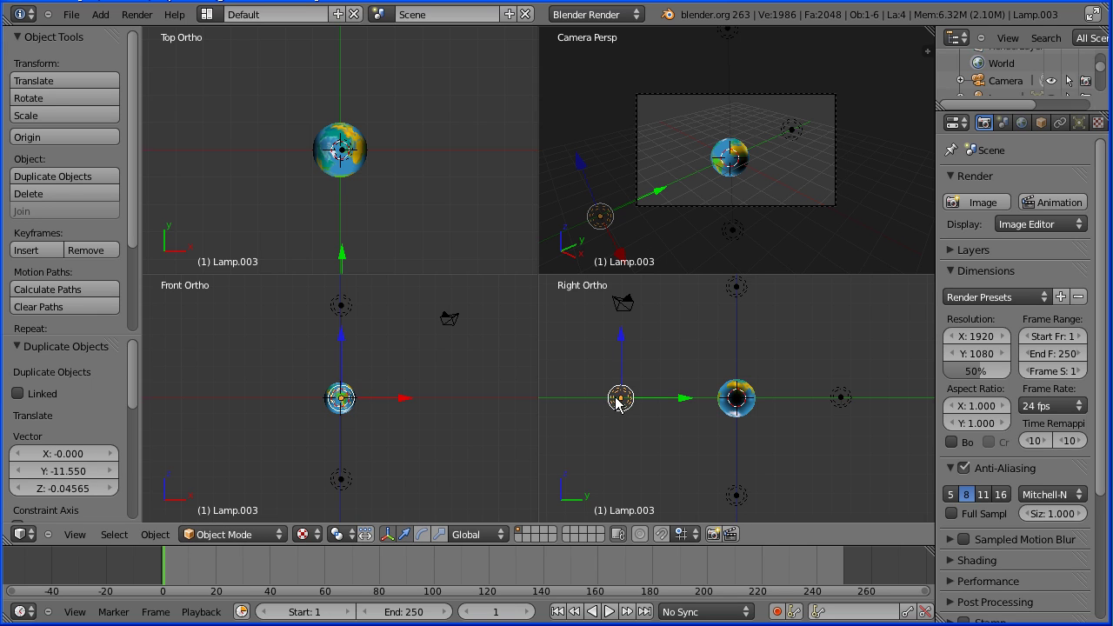
# Add two more lamp copies, one right of the globe and one left, constrained to X.
pyautogui.scroll(-2, 396, 222)
pyautogui.scroll(-1, 394, 212)
pyautogui.hotkey('shift', 'd')
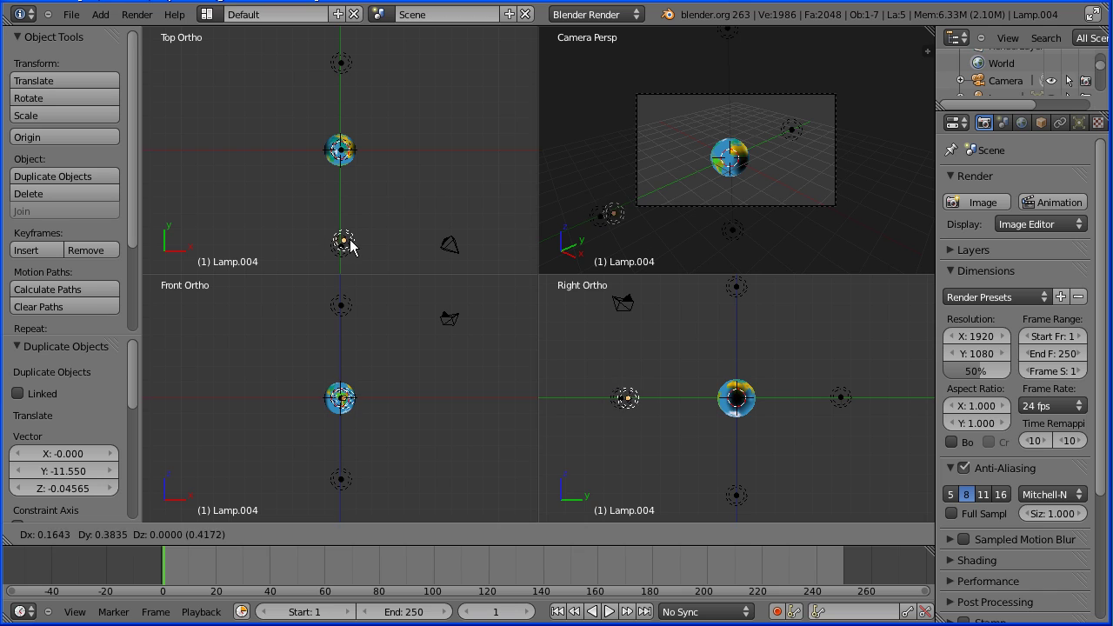
pyautogui.click(454, 155)
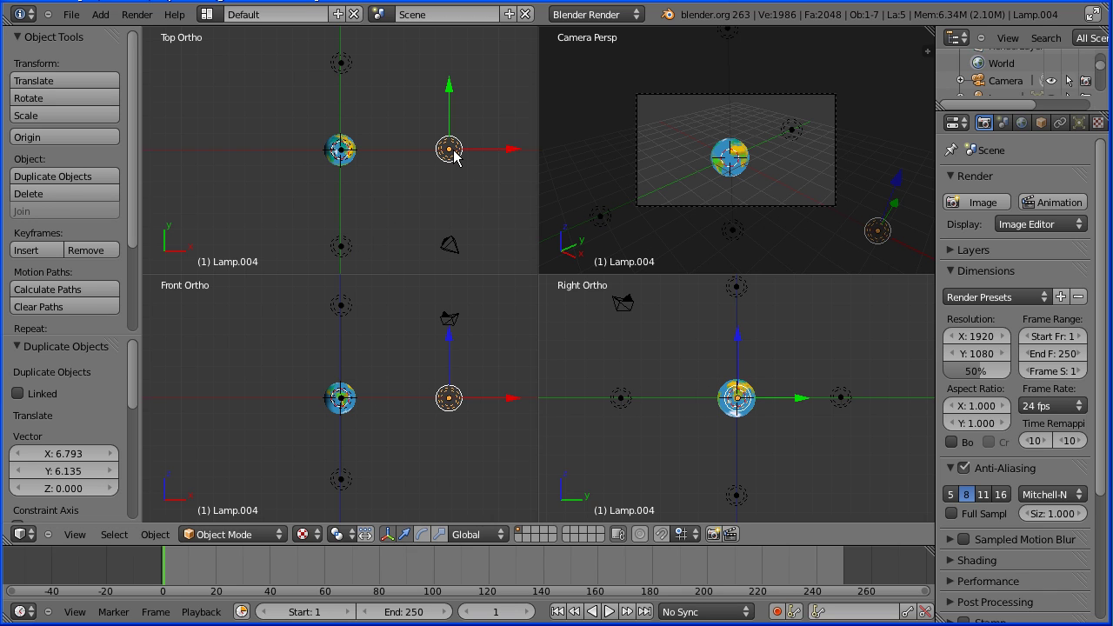
pyautogui.hotkey('shift', 'd')
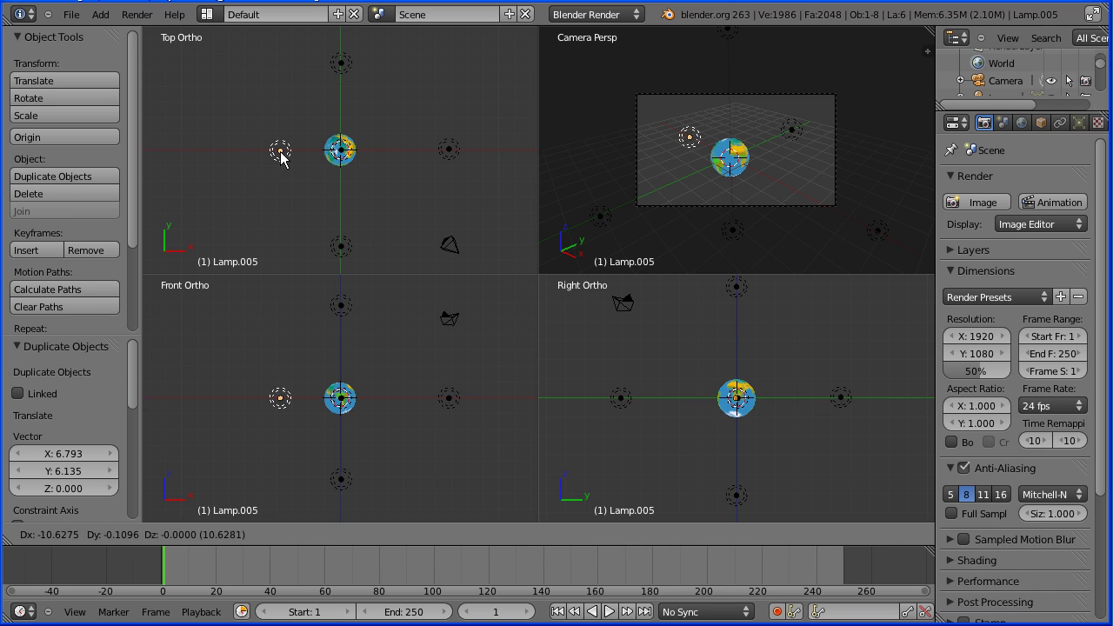
pyautogui.press('x')
pyautogui.click(238, 149)
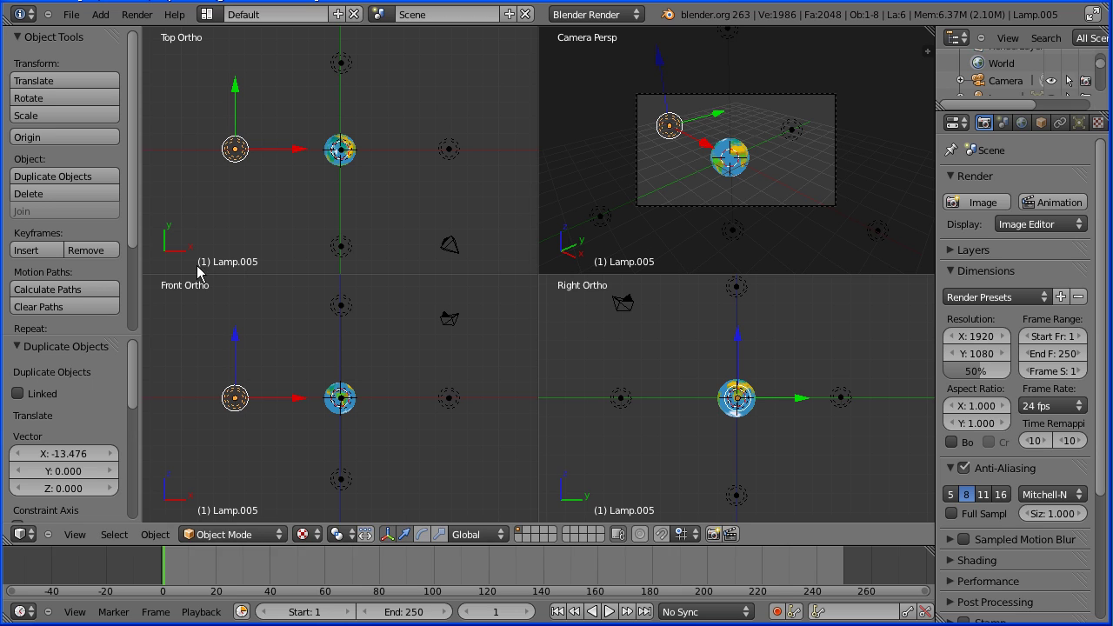
# Switch to a single 3D view angled on the globe, select the sphere, and widen Properties.
pyautogui.click(81, 537)
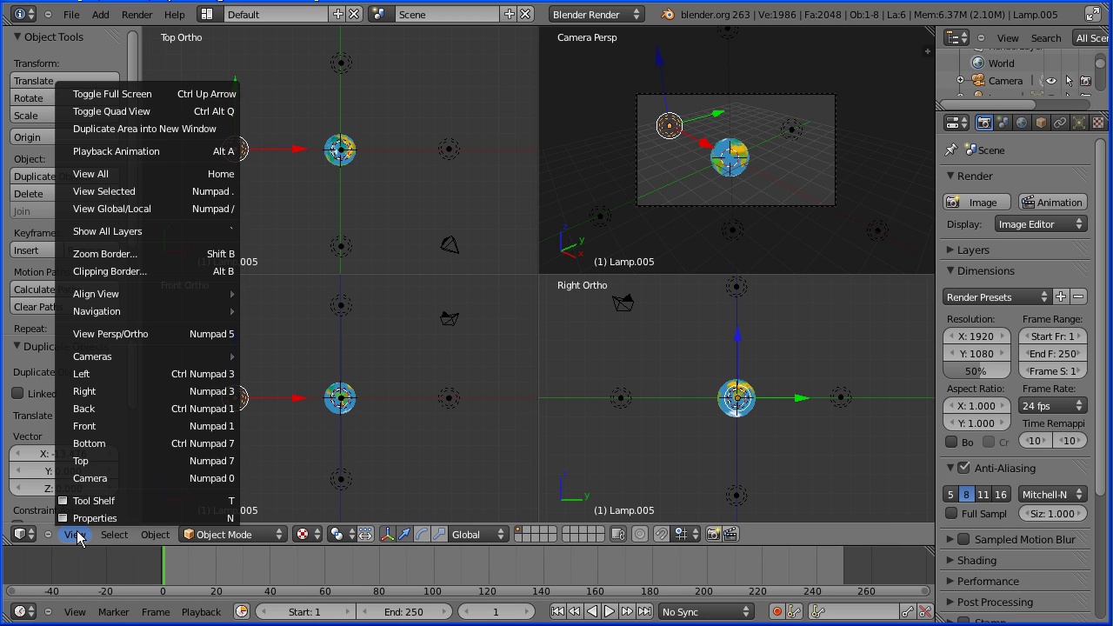
pyautogui.click(177, 118)
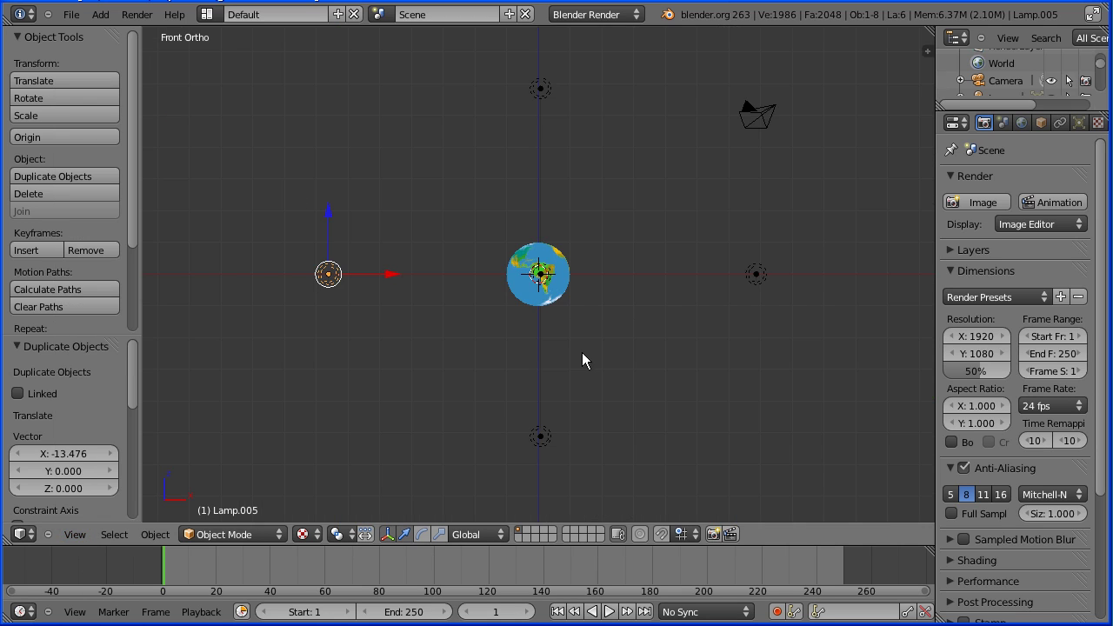
pyautogui.scroll(9, 640, 386)
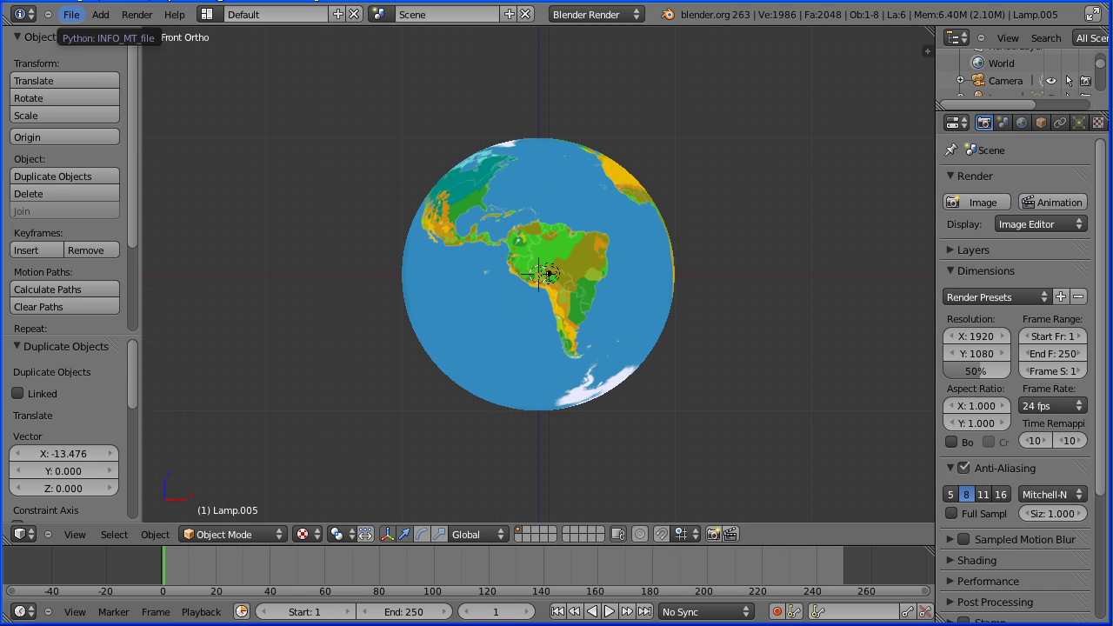
pyautogui.moveTo(762, 263); pyautogui.dragTo(638, 209, button='middle')
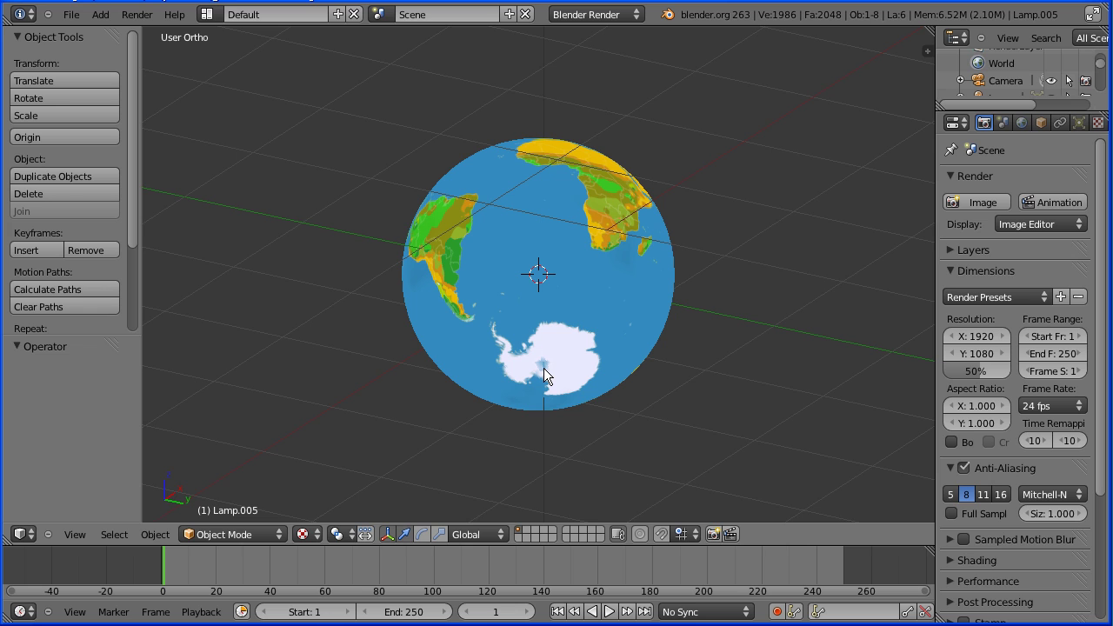
pyautogui.moveTo(546, 206); pyautogui.dragTo(548, 263, button='middle')
pyautogui.rightClick(548, 261)
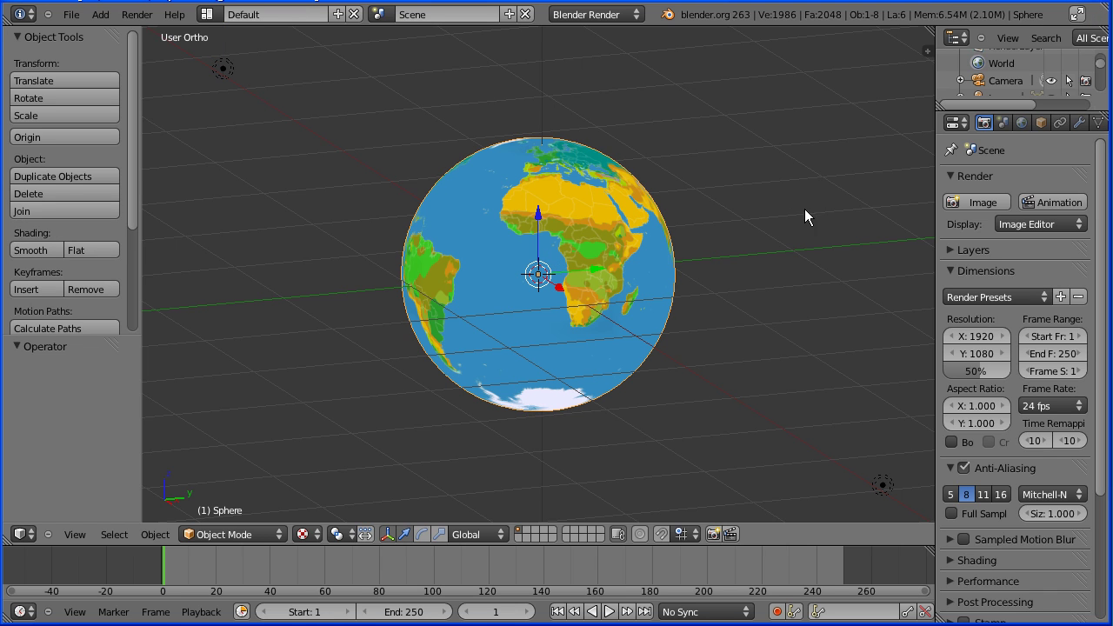
pyautogui.moveTo(935, 188); pyautogui.dragTo(846, 197)
# Rename the sphere object to 'earth' in its Object properties.
pyautogui.click(953, 123)
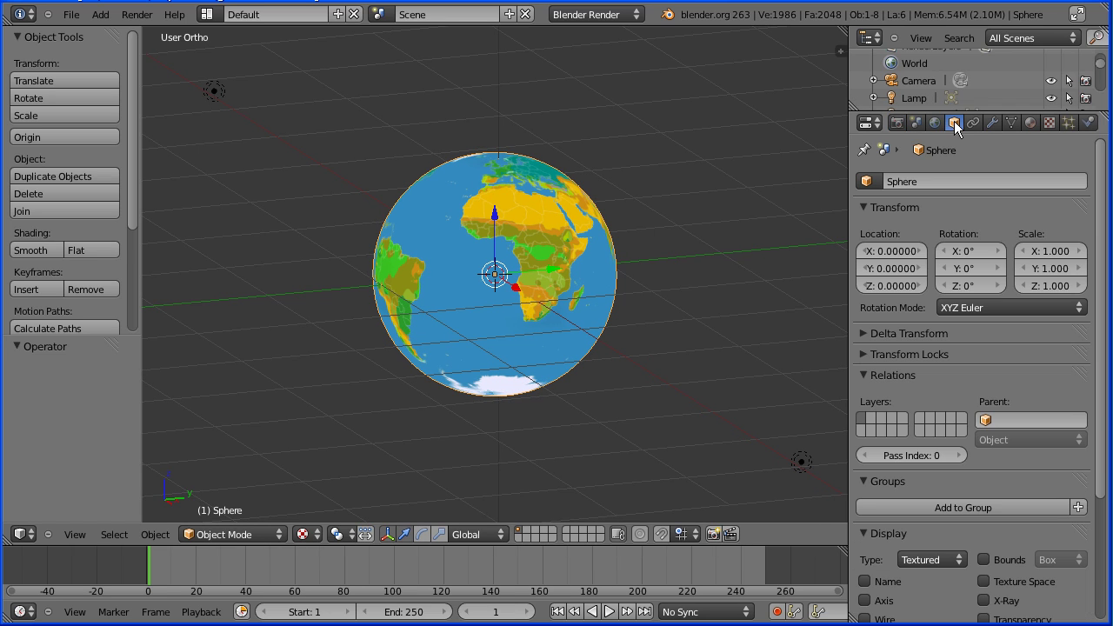
pyautogui.click(907, 178)
pyautogui.write('earth')
pyautogui.press('Return')
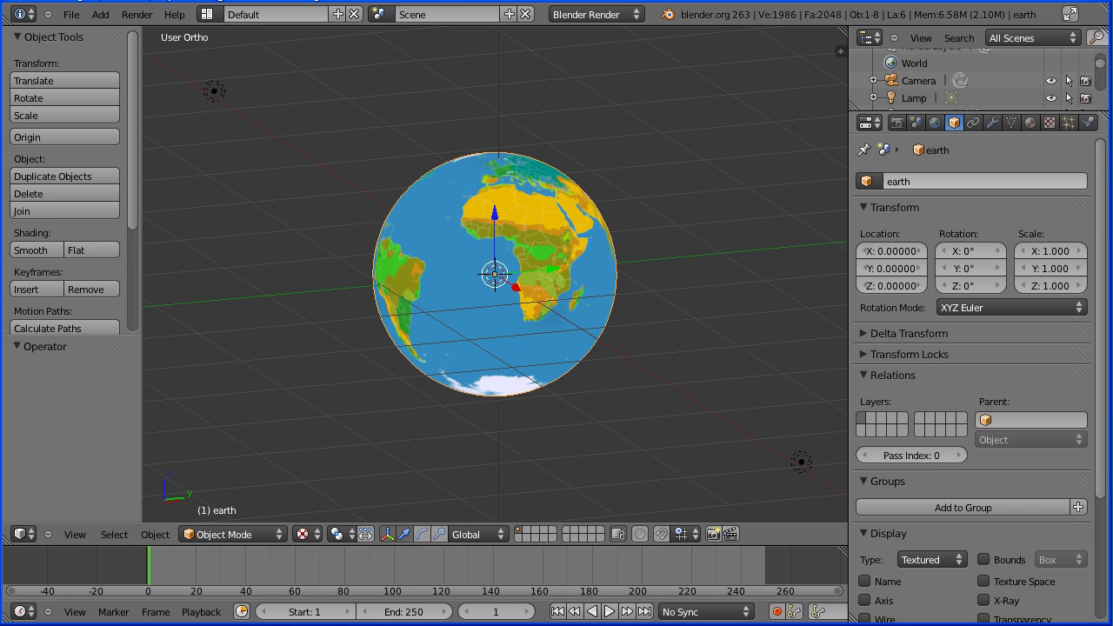
# Create a new material for the sphere named 'earth'.
pyautogui.click(1031, 123)
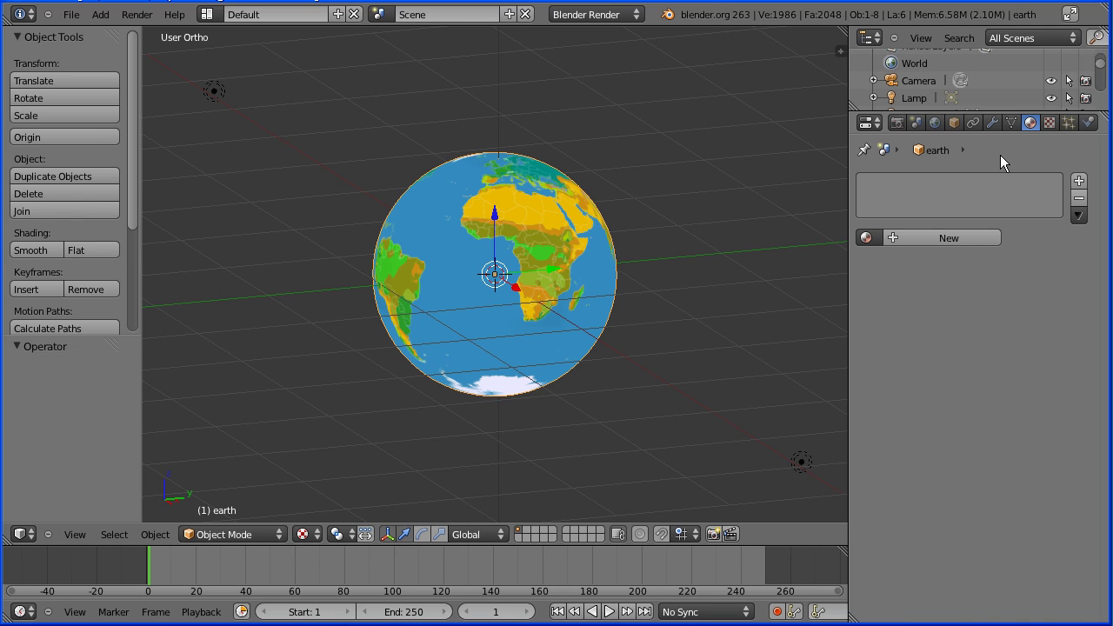
pyautogui.click(905, 240)
pyautogui.write('earth')
pyautogui.press('Return')
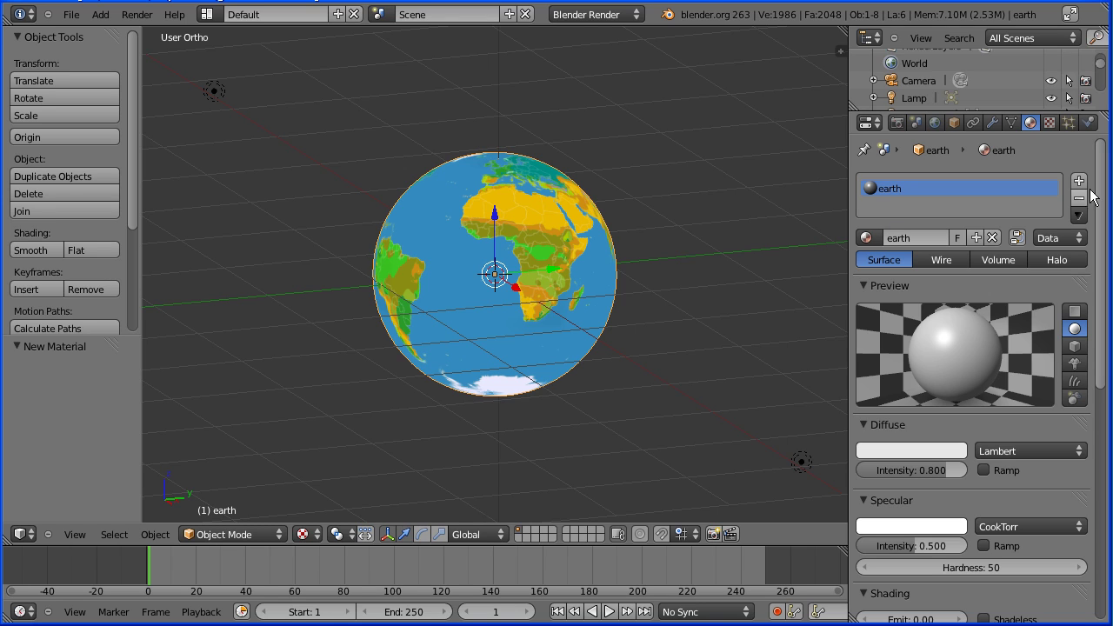
# Create a new texture for the material named 'earth'.
pyautogui.click(1049, 124)
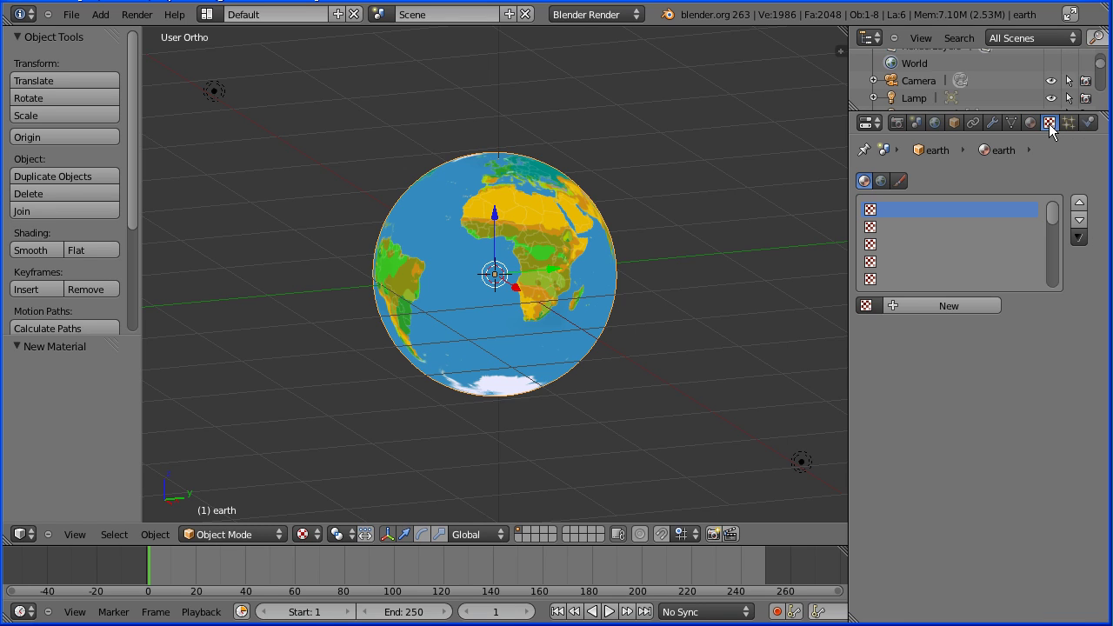
pyautogui.click(902, 304)
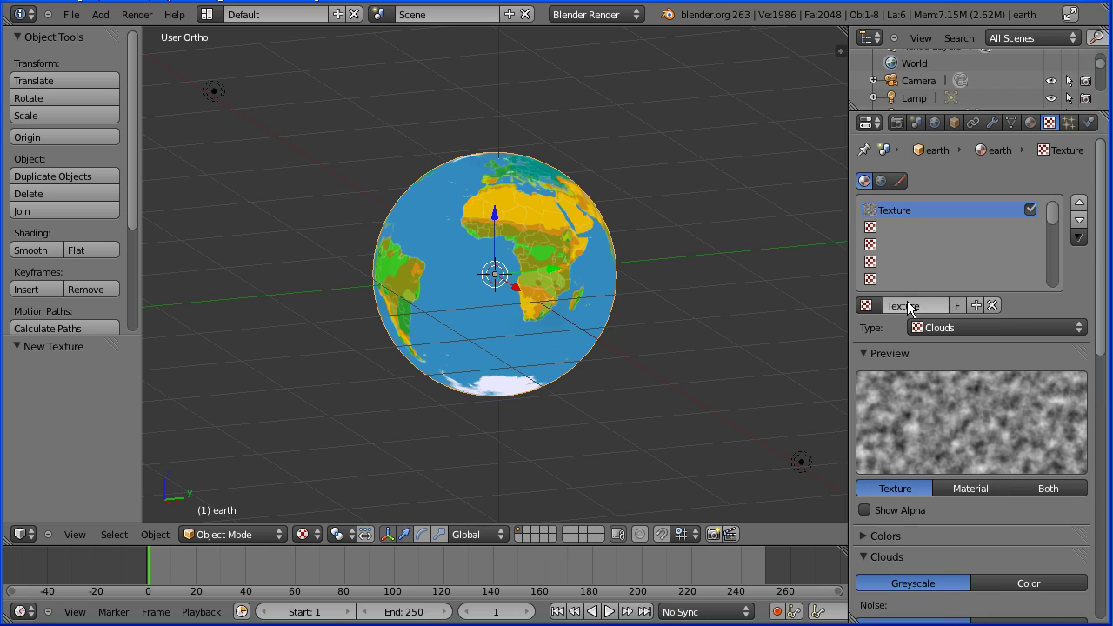
pyautogui.write('ear')
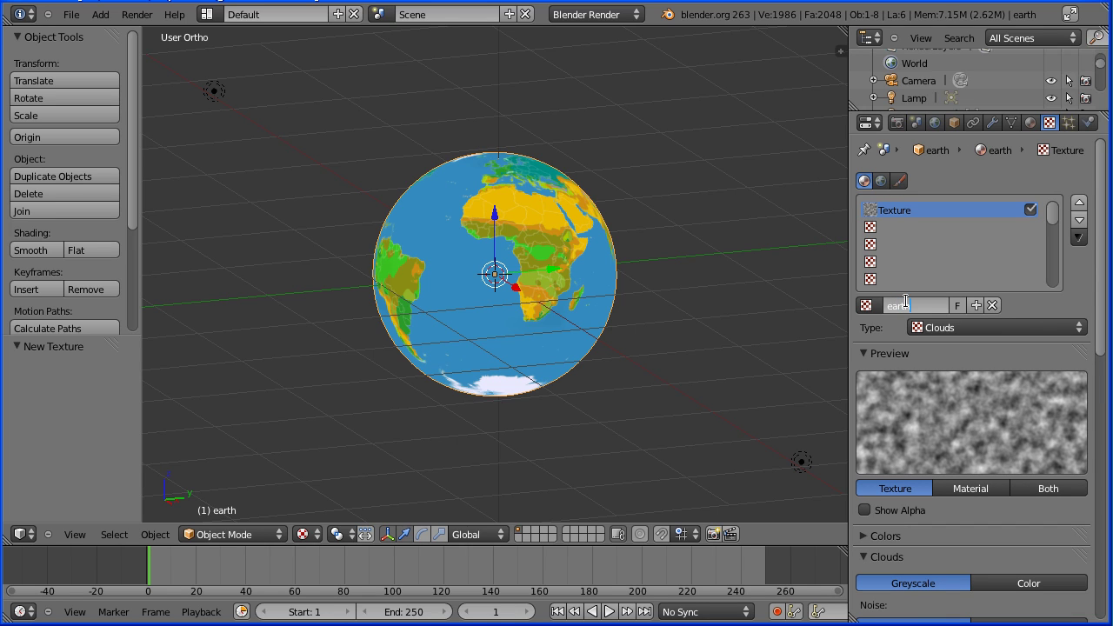
pyautogui.write('th')
pyautogui.press('Return')
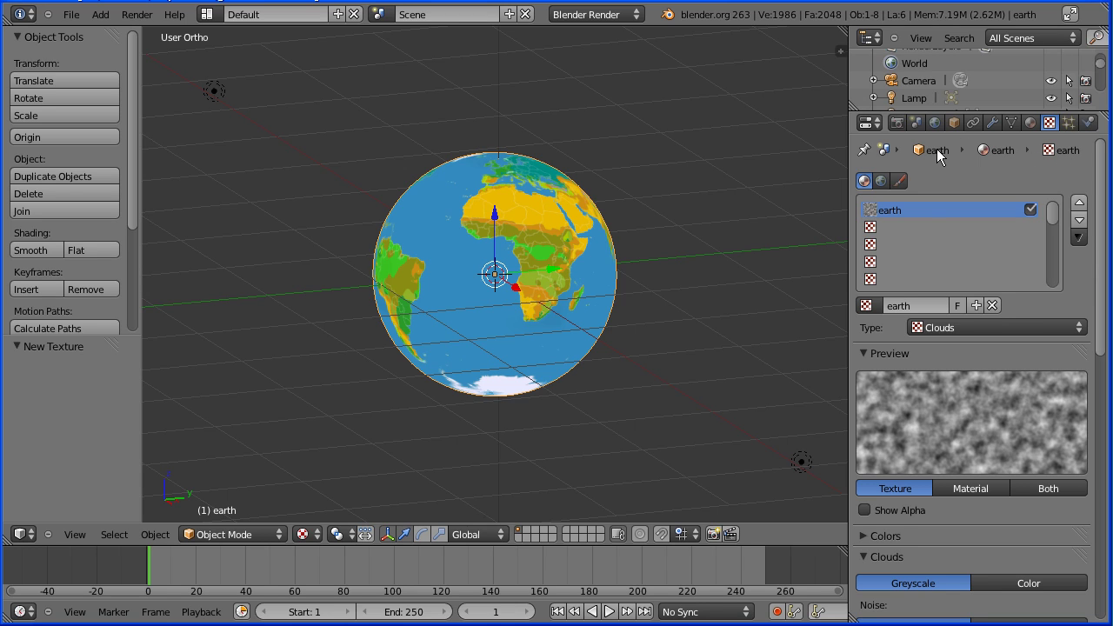
# Make the earth texture an Image texture using the Köppen climate map with UV mapping coordinates.
pyautogui.click(921, 327)
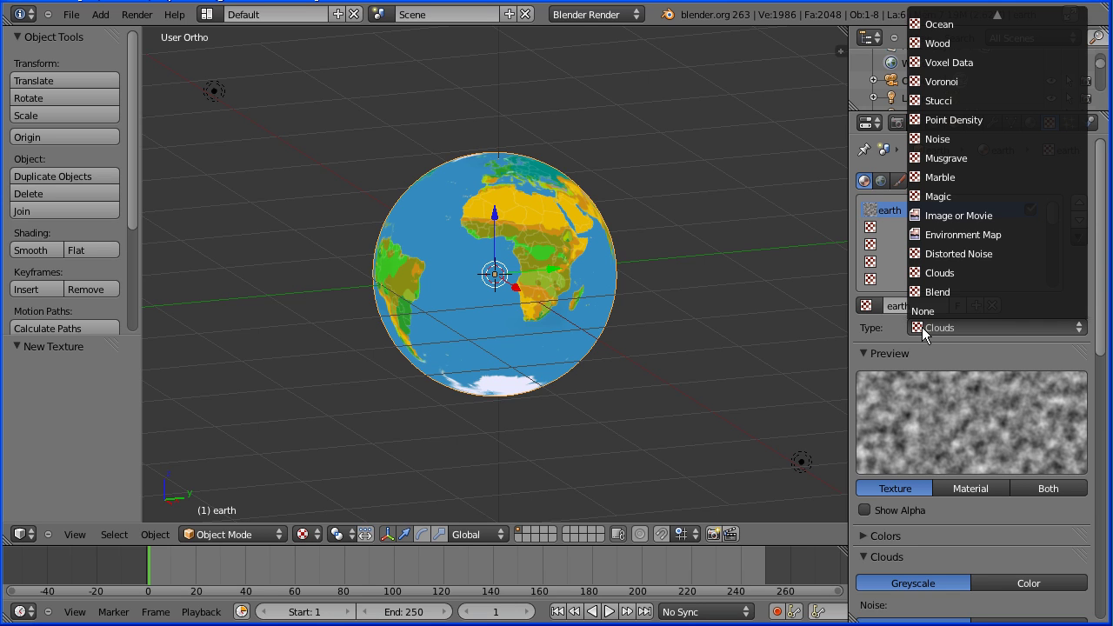
pyautogui.click(949, 217)
pyautogui.moveTo(1101, 208); pyautogui.dragTo(1098, 276)
pyautogui.click(1043, 370)
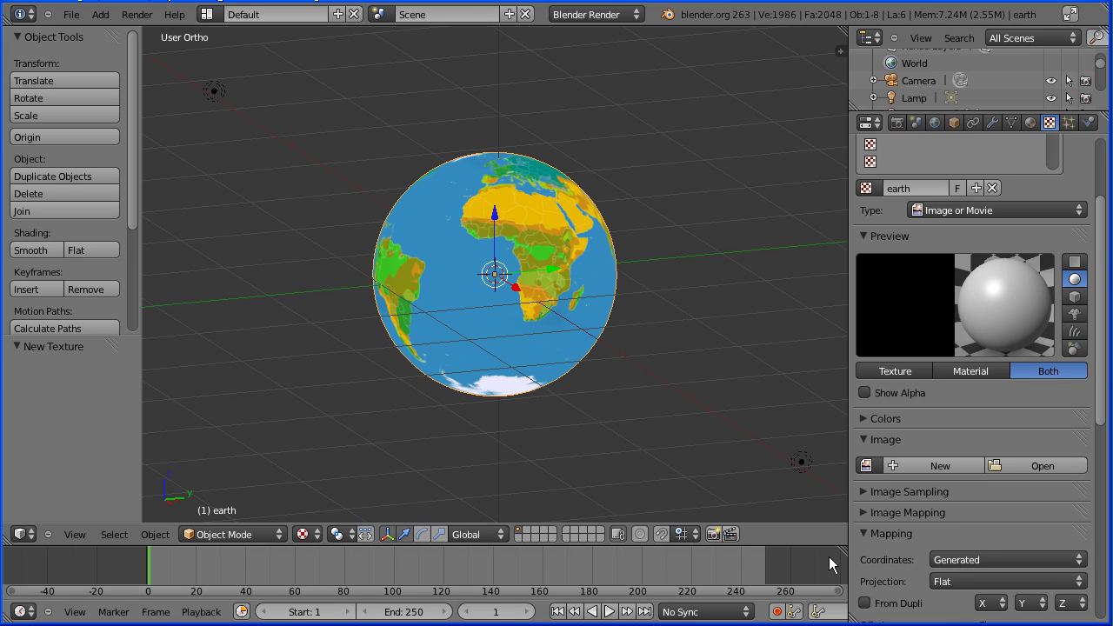
pyautogui.click(866, 465)
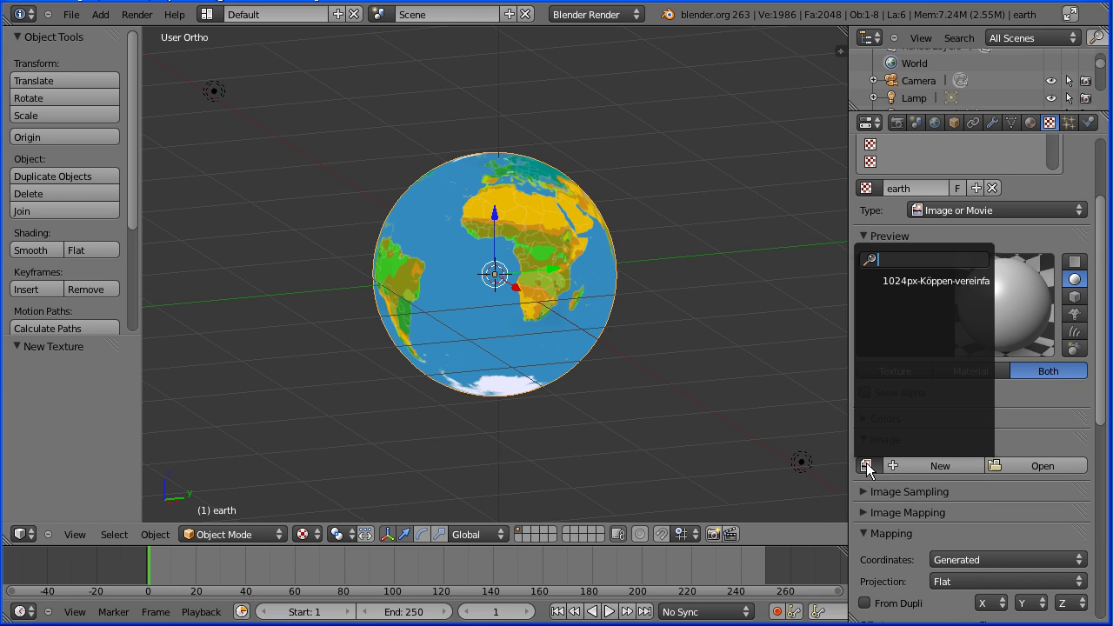
pyautogui.click(933, 281)
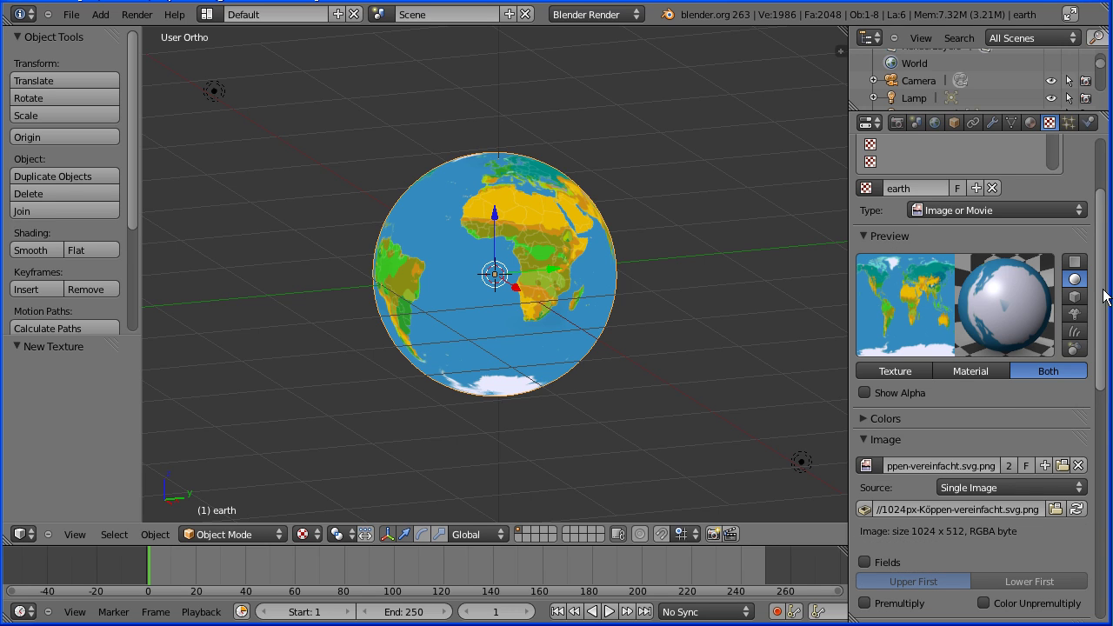
pyautogui.moveTo(1097, 296); pyautogui.dragTo(1098, 387)
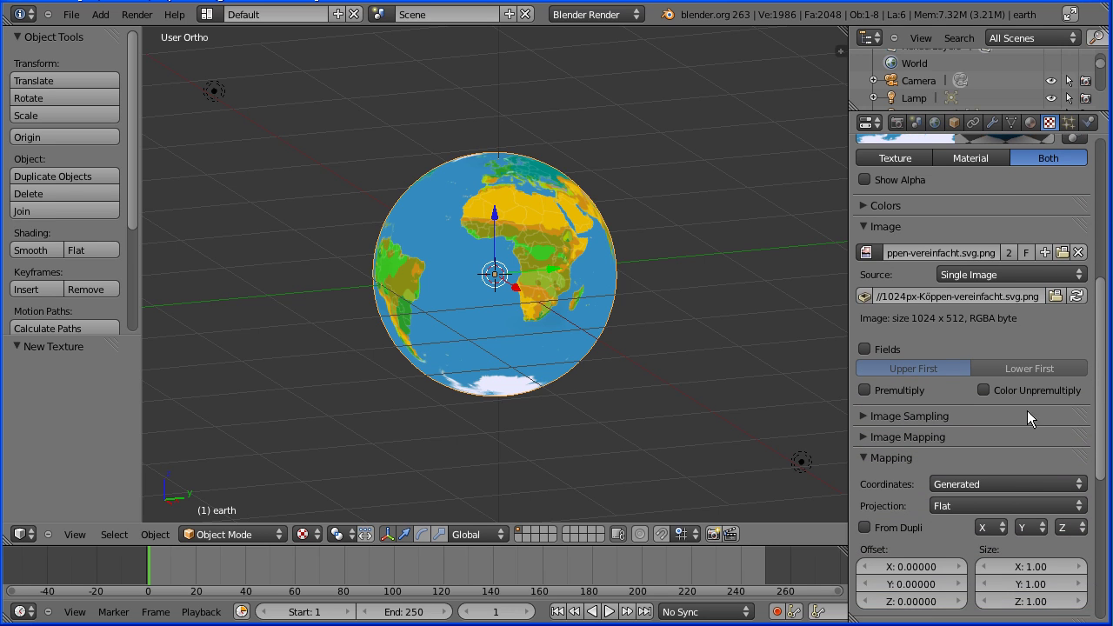
pyautogui.click(976, 484)
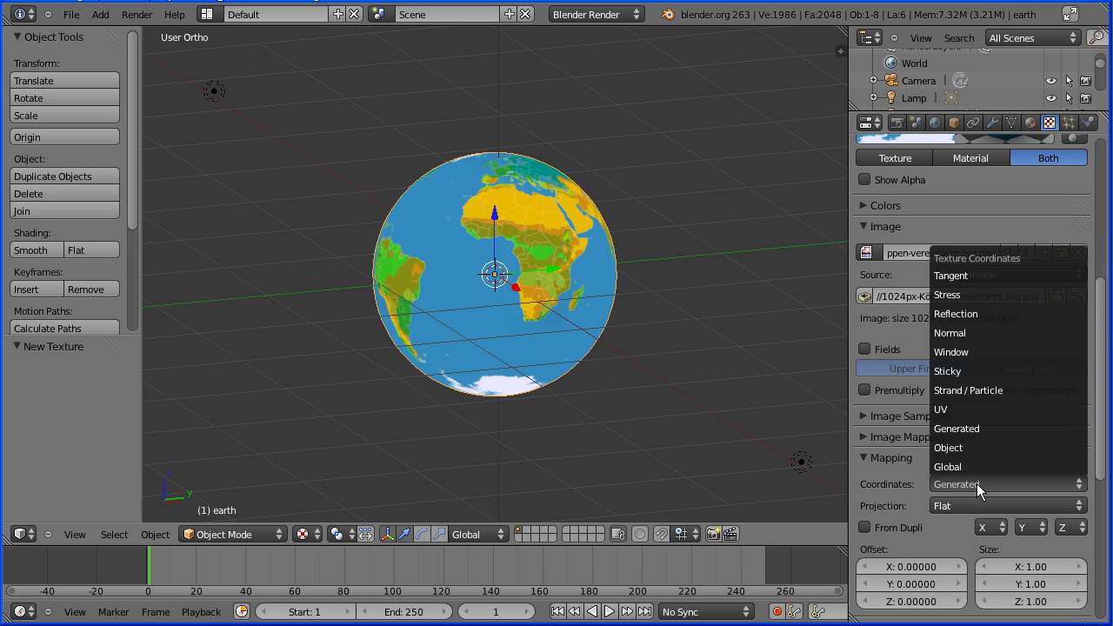
pyautogui.click(977, 409)
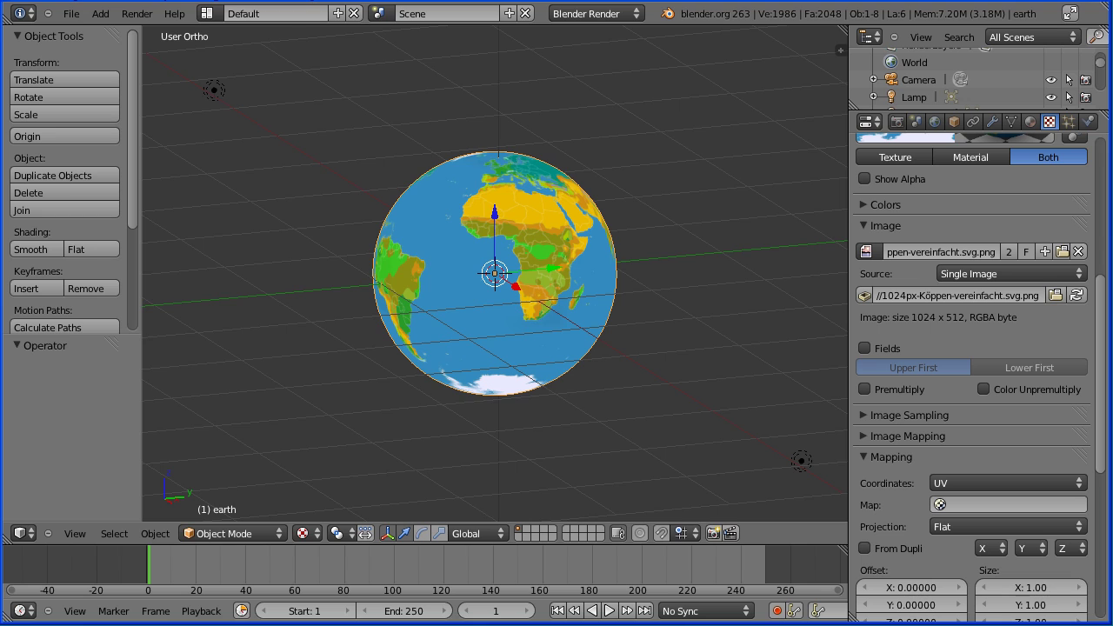
# Delete the Köppen map PNG from the planets folder to the Recycle Bin.
pyautogui.hotkey('alt', 'Tab')
pyautogui.click(358, 382)
pyautogui.press('Delete')
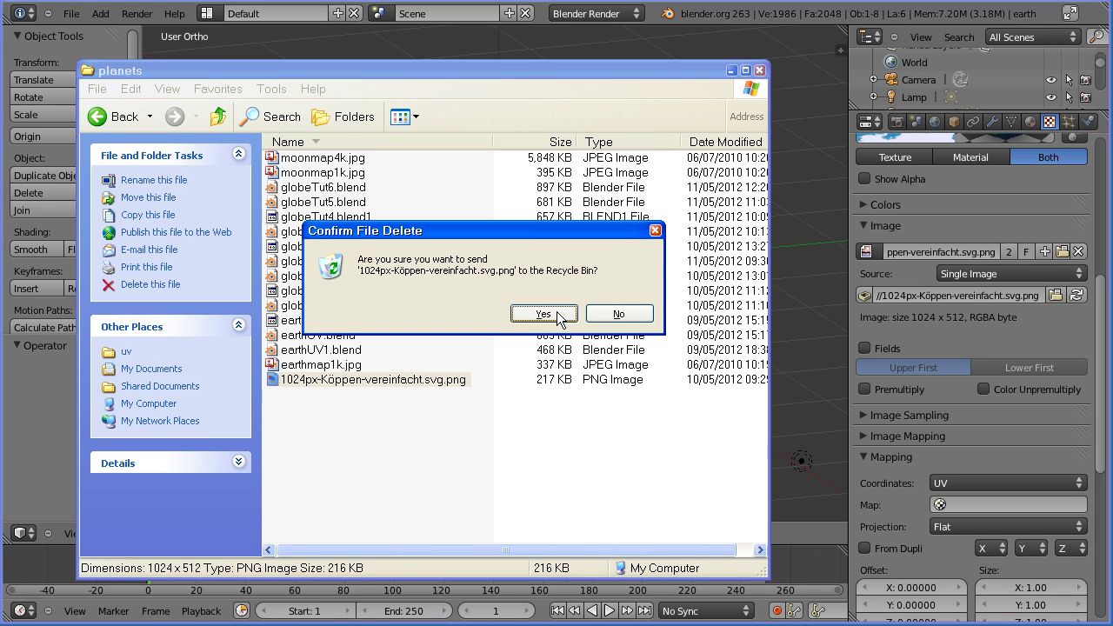
pyautogui.click(543, 314)
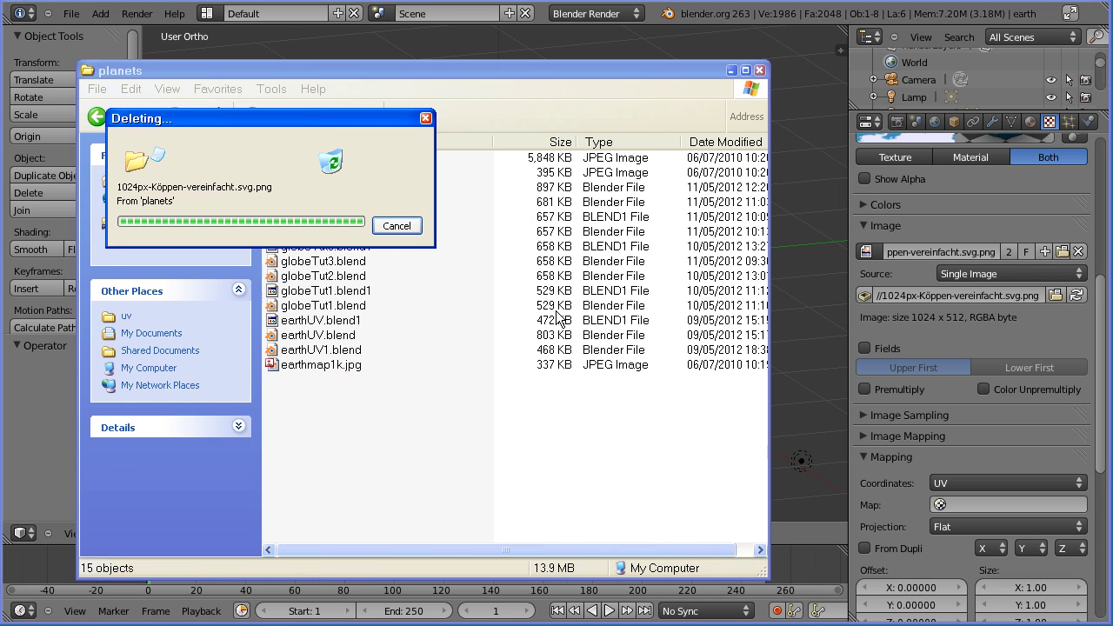
# Reload the saved globe .blend file from the recent files list.
pyautogui.click(61, 13)
pyautogui.click(73, 13)
pyautogui.moveTo(153, 66)
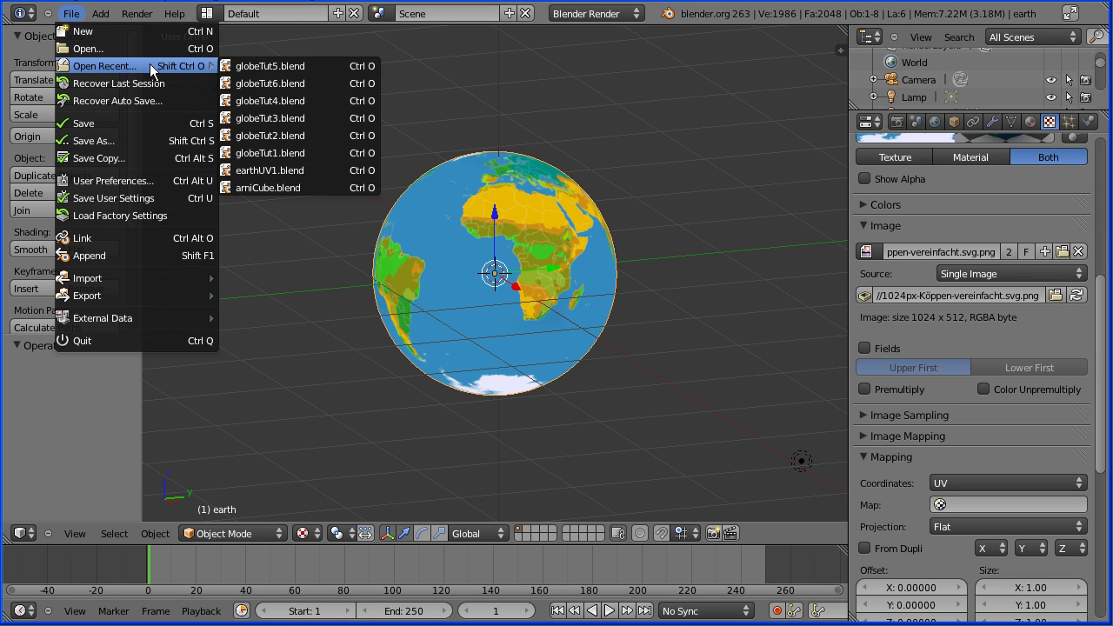
pyautogui.click(265, 65)
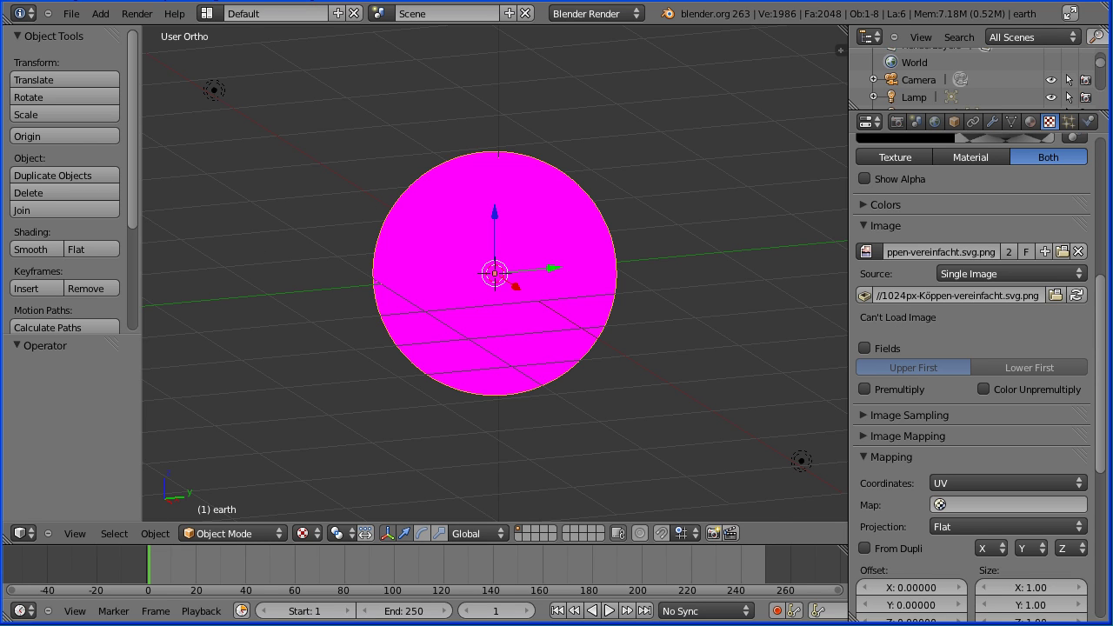
# Paste the Köppen map PNG back into the planets folder.
pyautogui.hotkey('alt', 'Tab')
pyautogui.rightClick(372, 426)
pyautogui.click(414, 532)
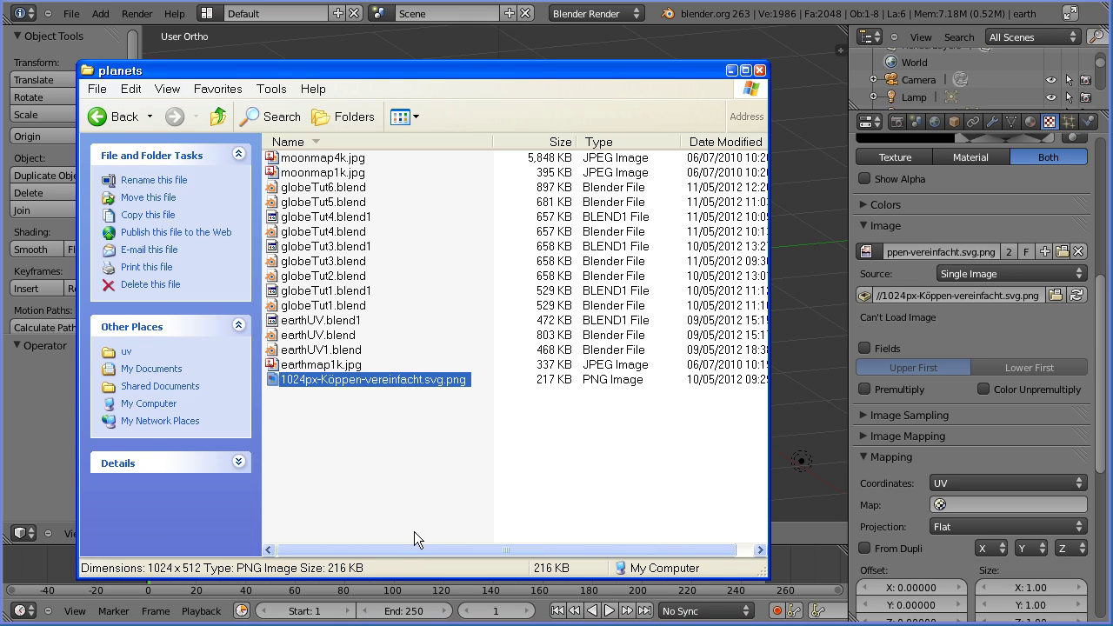
# Reopen globeTut5.blend from the recent files list.
pyautogui.hotkey('alt', 'Tab')
pyautogui.click(72, 16)
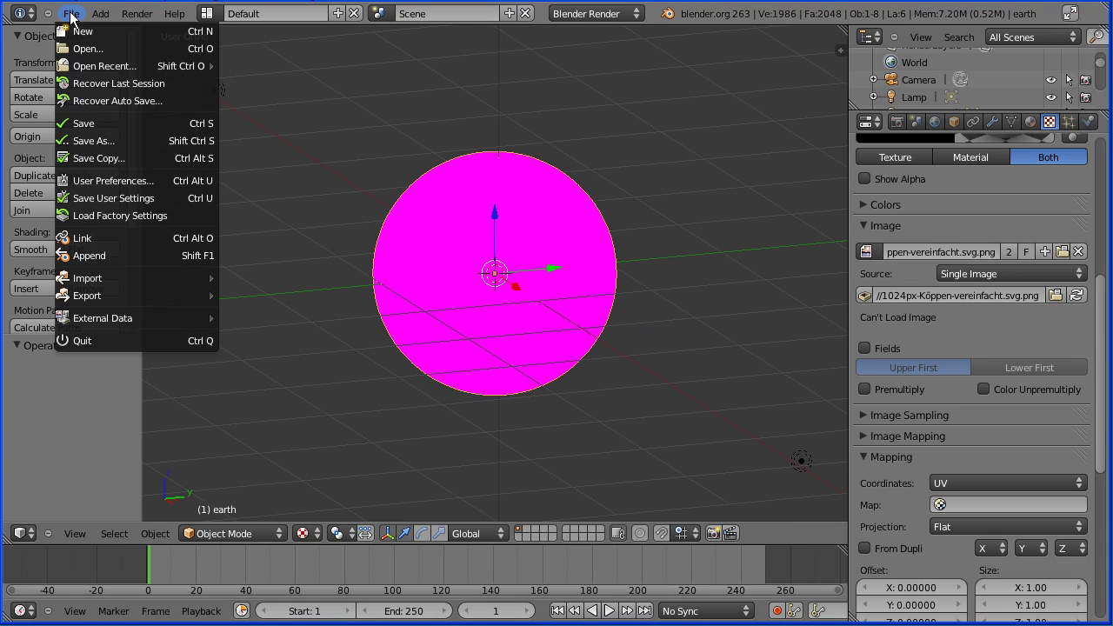
pyautogui.moveTo(156, 68)
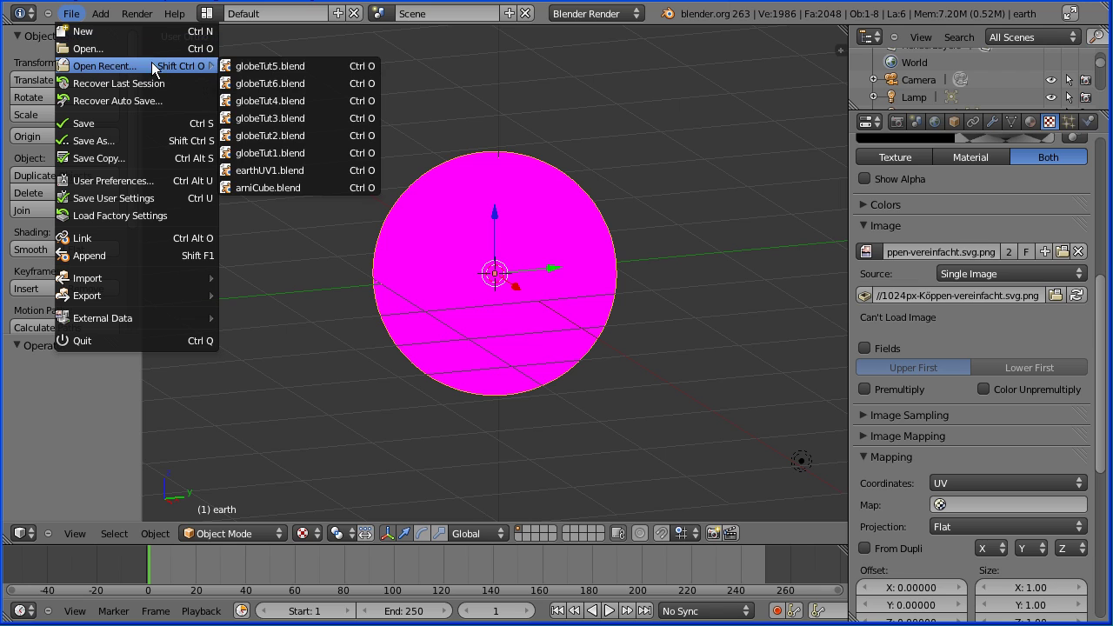
pyautogui.click(263, 67)
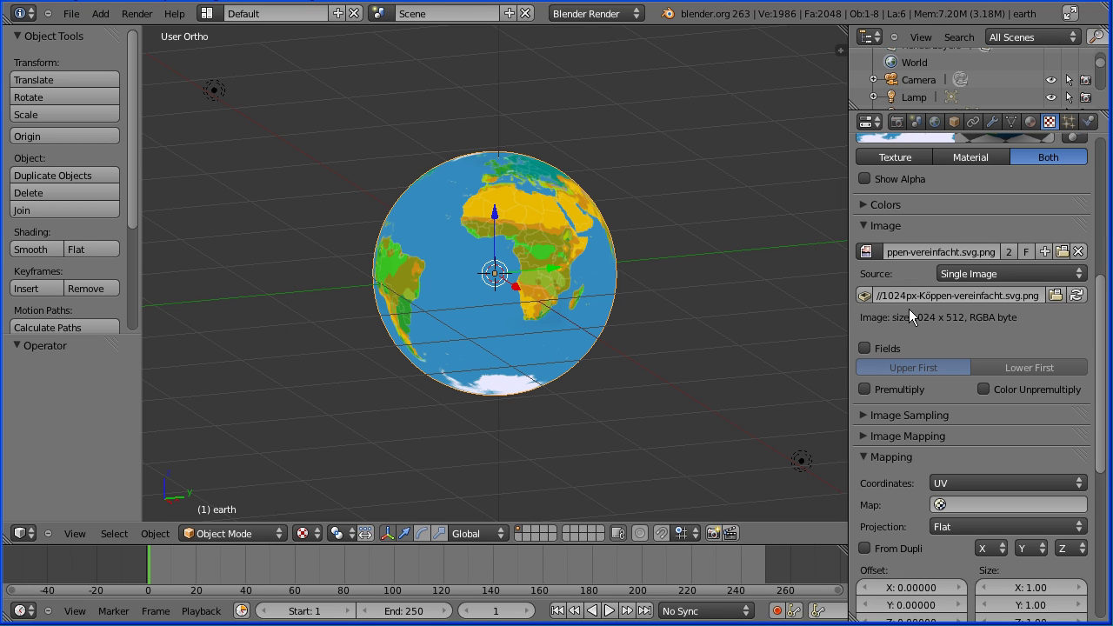
# Pack the climate map image into the file and save it as globeTut6.blend.
pyautogui.click(864, 295)
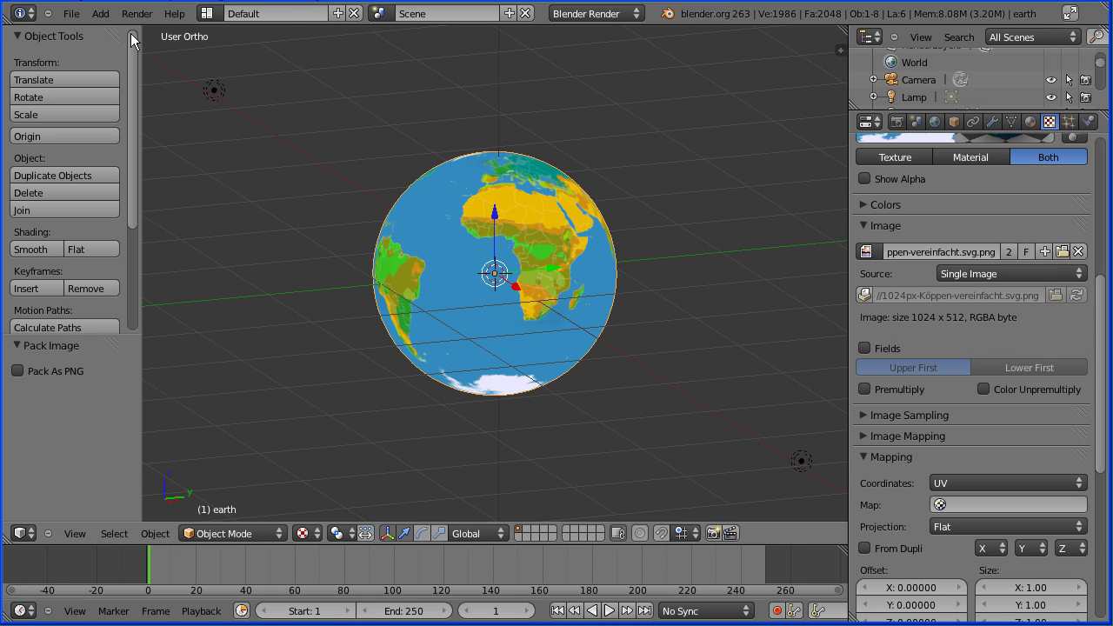
pyautogui.click(71, 14)
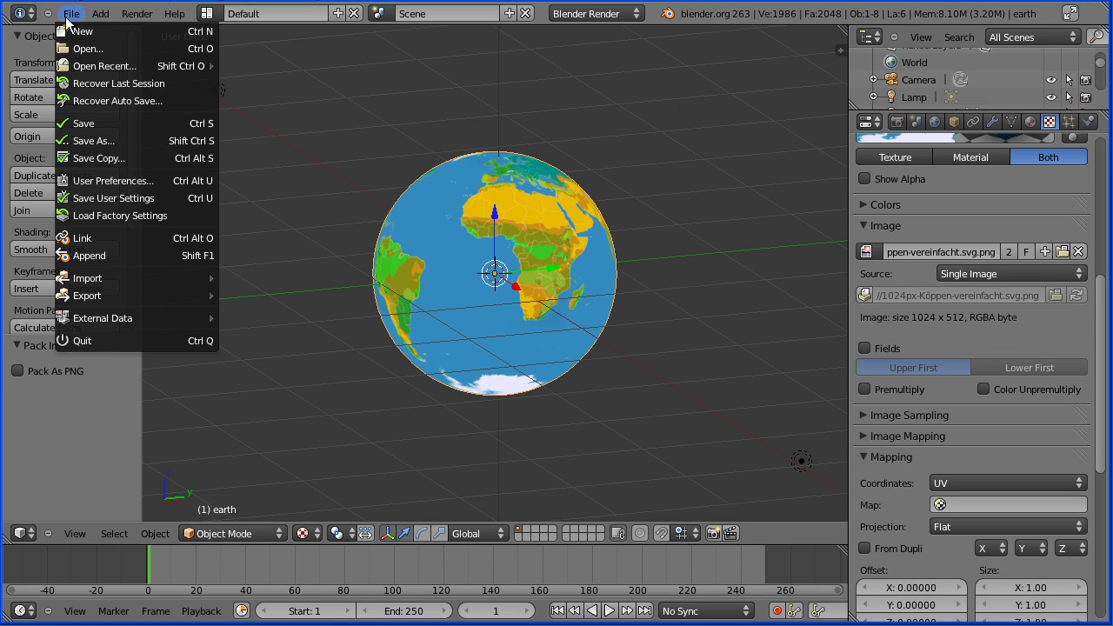
pyautogui.click(124, 141)
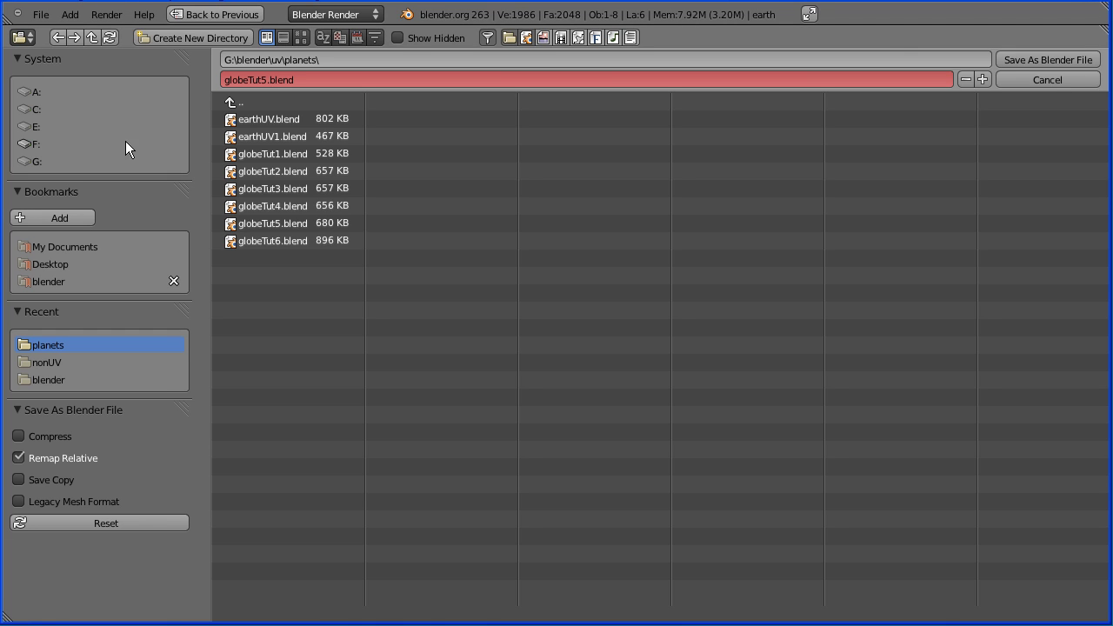
pyautogui.click(284, 241)
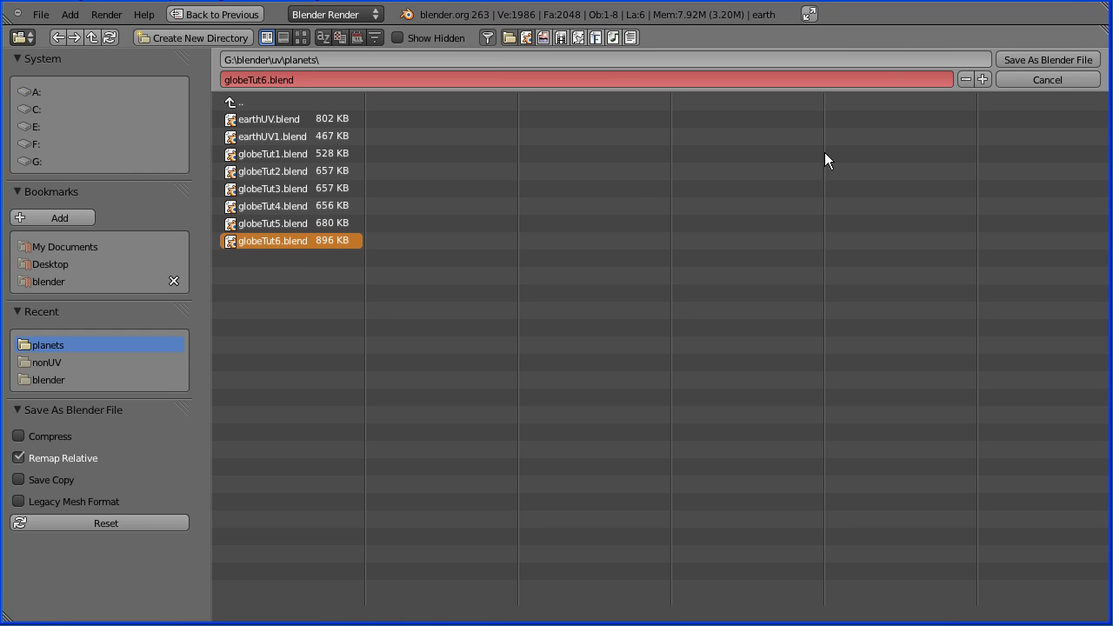
pyautogui.click(1029, 58)
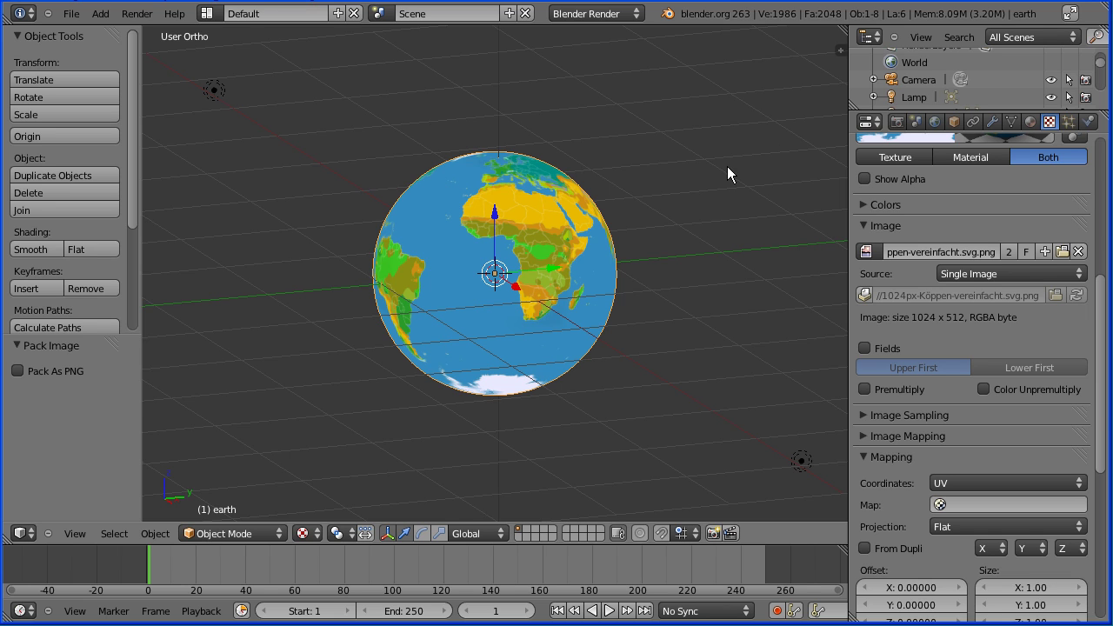
# Delete the Köppen map PNG from the planets folder again.
pyautogui.hotkey('alt', 'Tab')
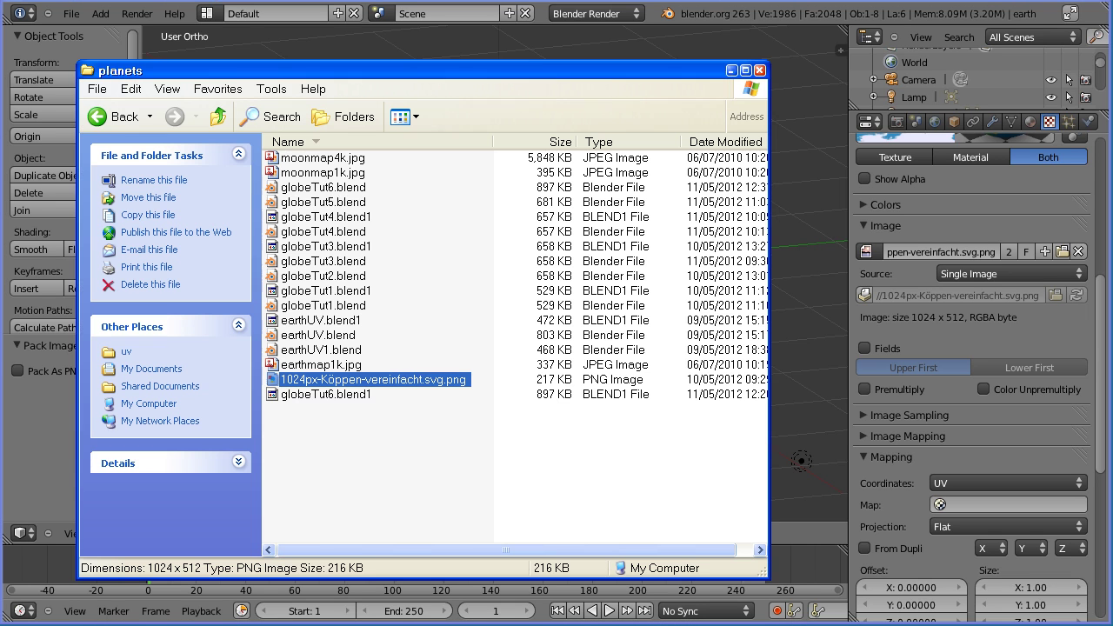
pyautogui.press('Delete')
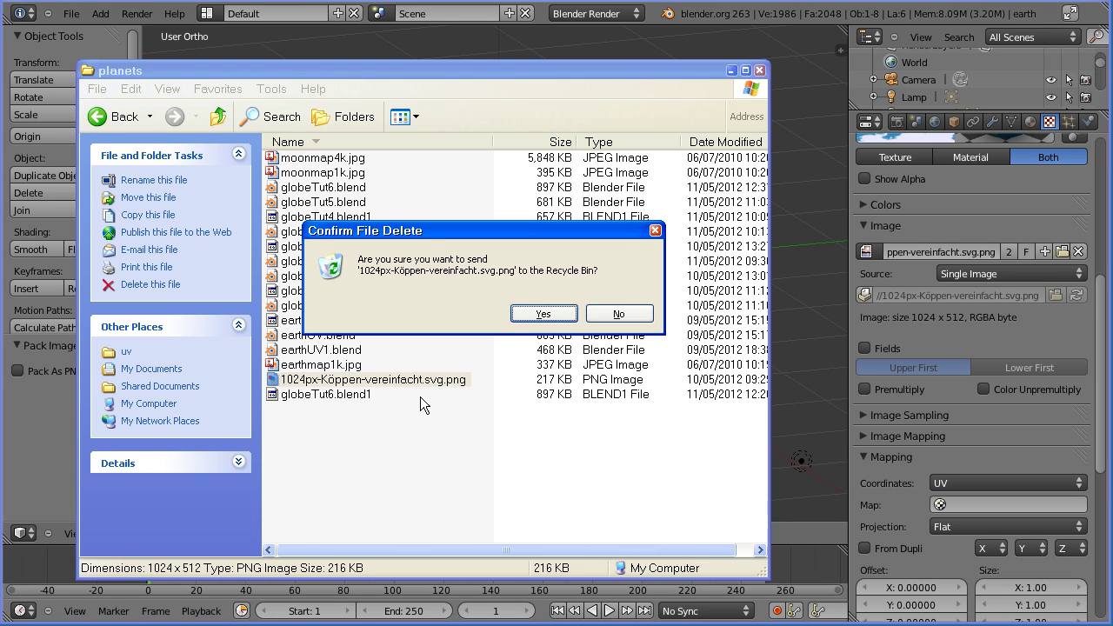
pyautogui.click(537, 319)
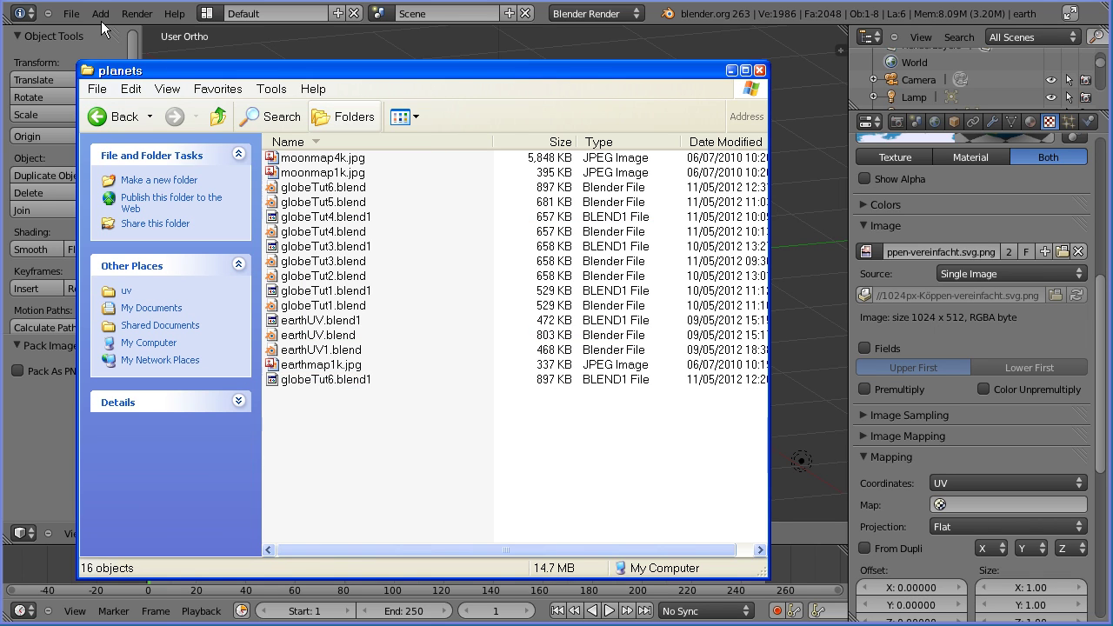
# Reopen globeTut6.blend from the recent files list.
pyautogui.click(77, 11)
pyautogui.click(77, 12)
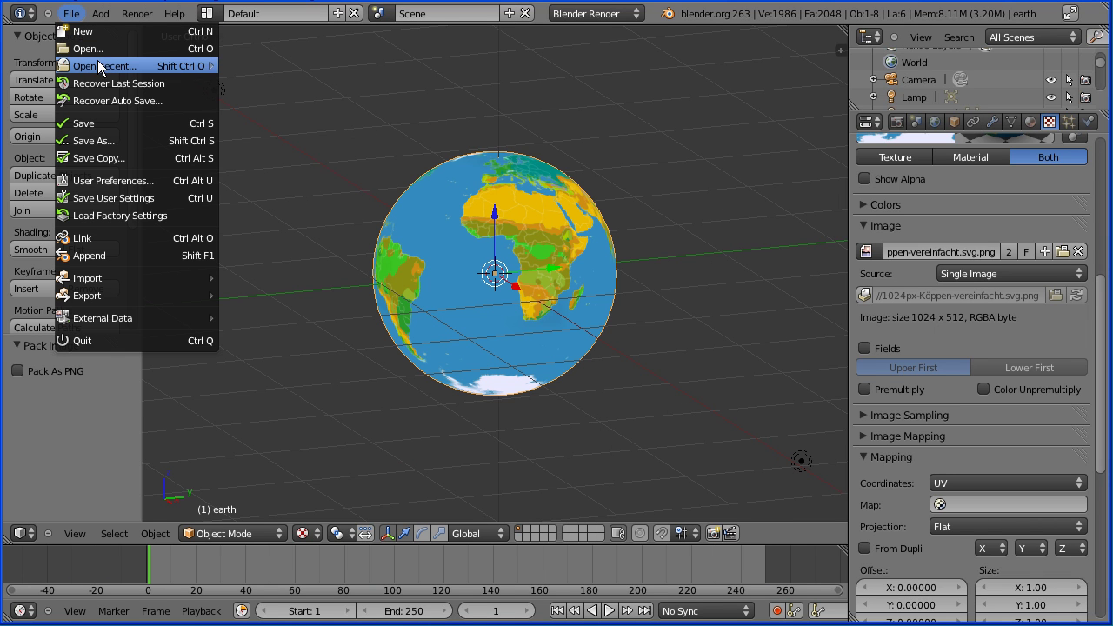
pyautogui.moveTo(111, 67)
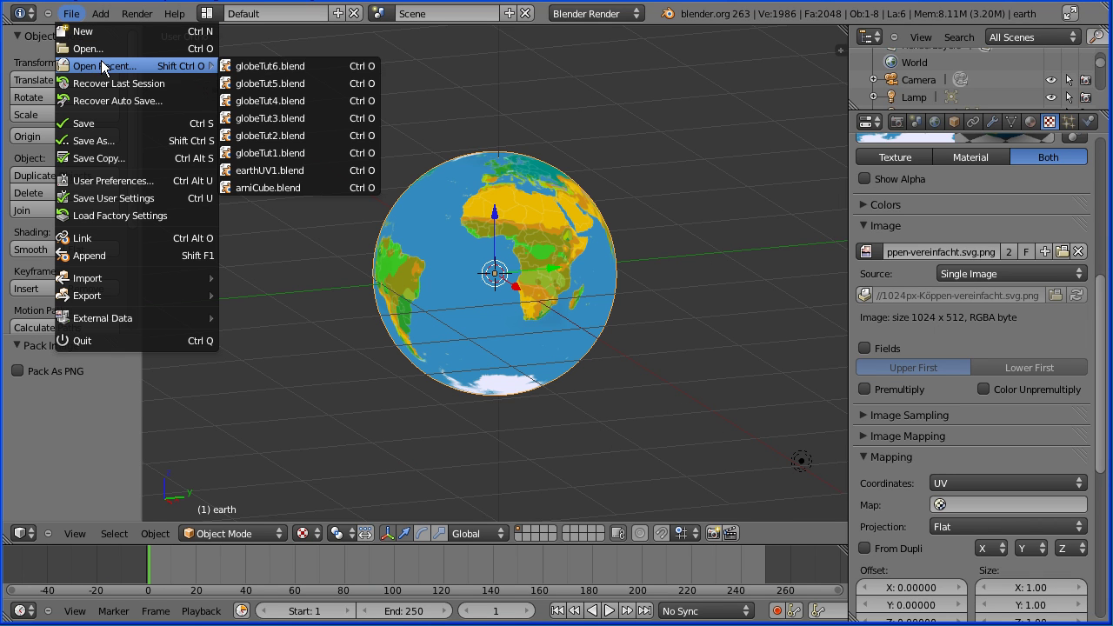
pyautogui.click(276, 66)
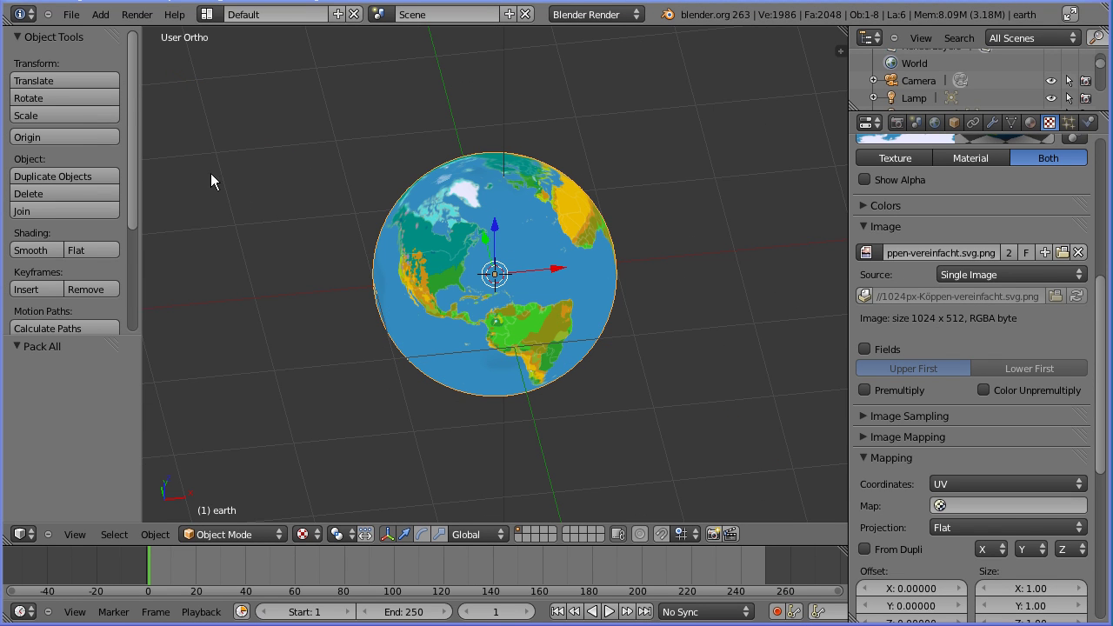
# Pack all external data into the .blend file via File > External Data.
pyautogui.click(71, 15)
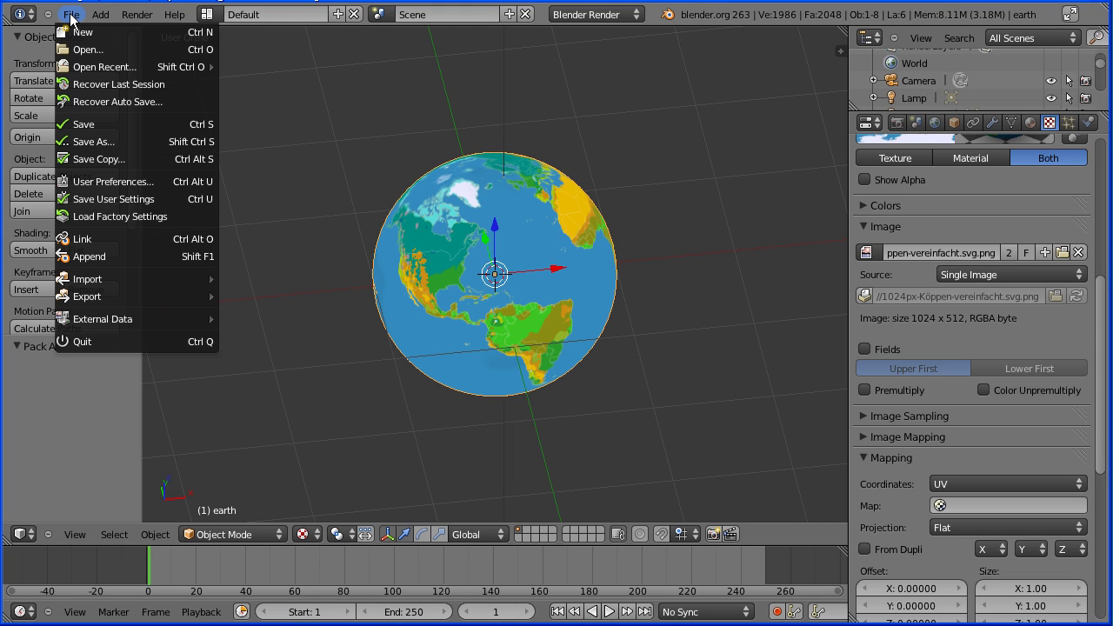
pyautogui.moveTo(160, 320)
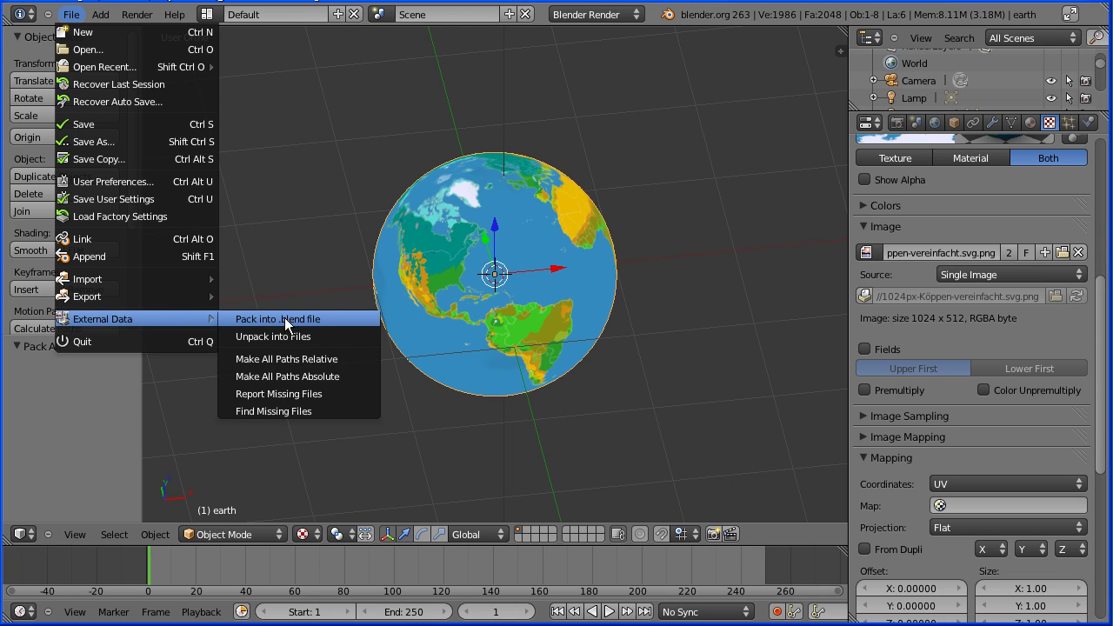
pyautogui.click(347, 320)
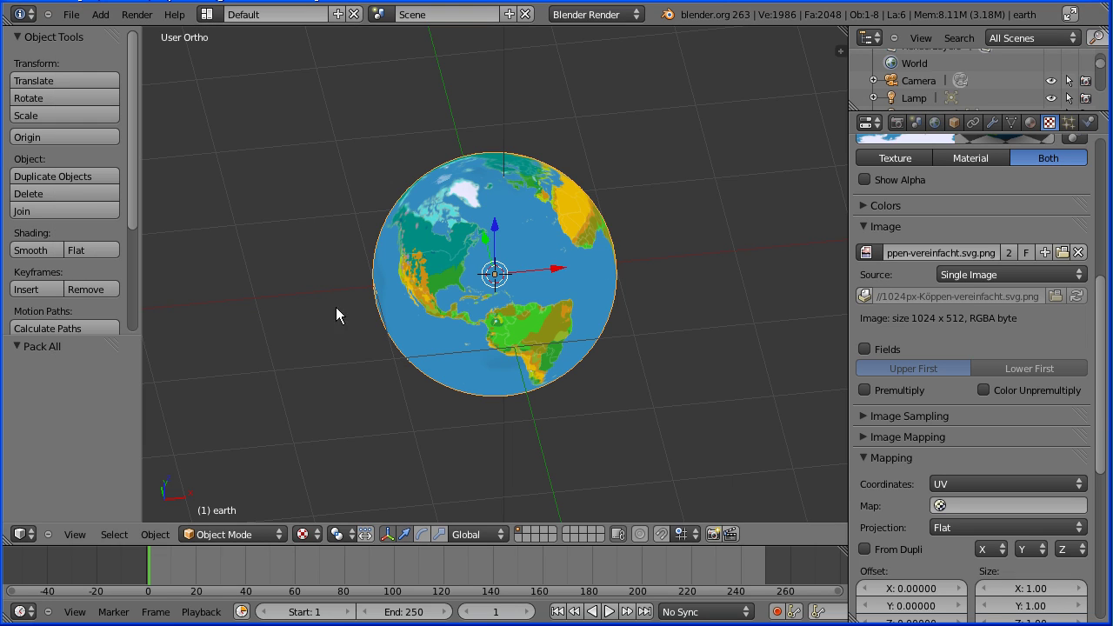